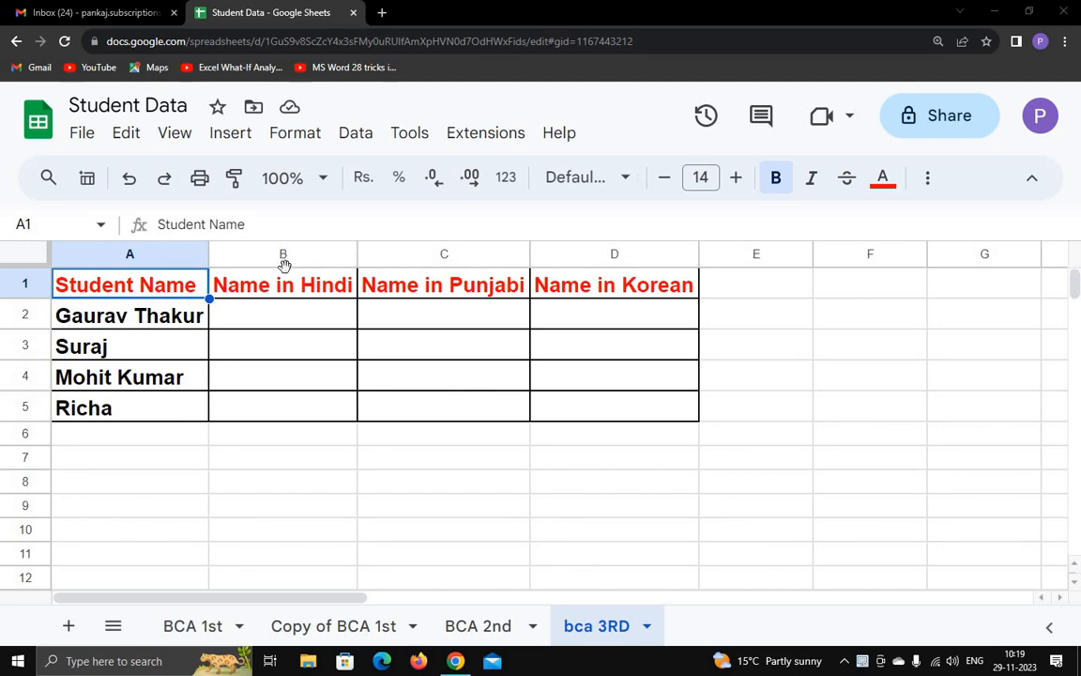
{"action": "left_click", "coordinate": [269, 317]}
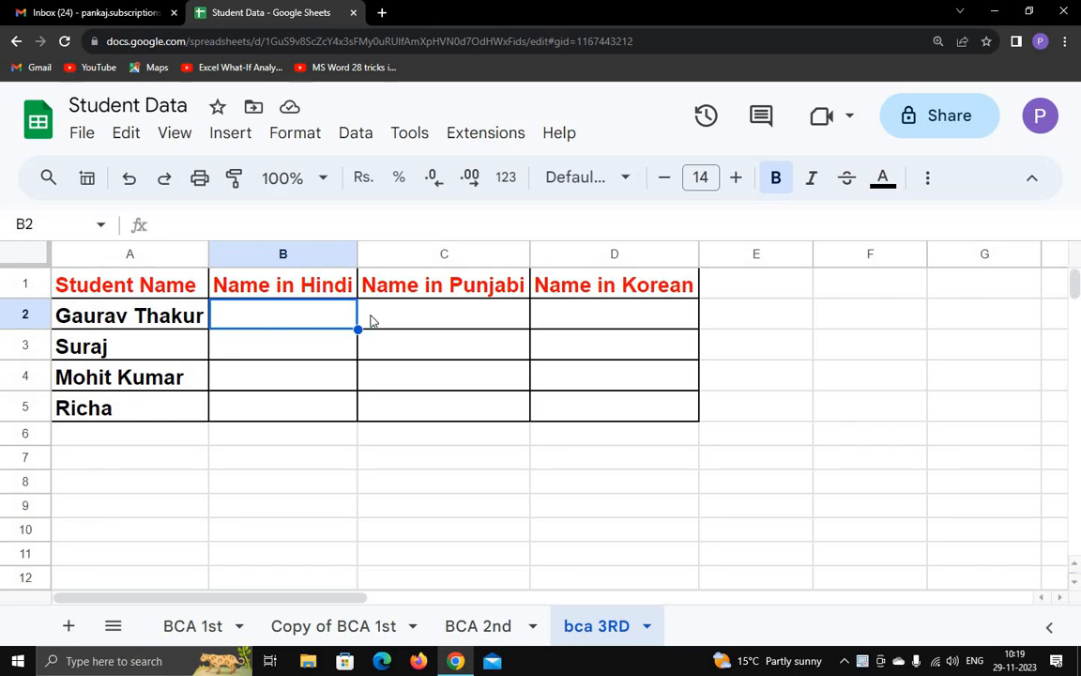
{"action": "left_click", "coordinate": [448, 316]}
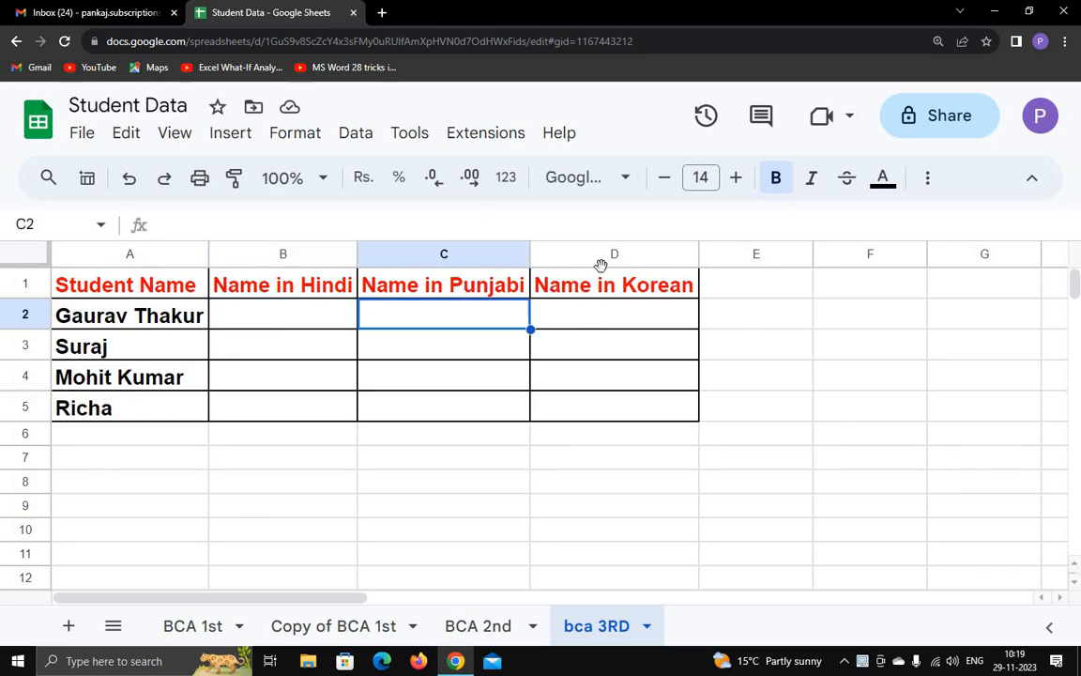
{"action": "left_click", "coordinate": [585, 315]}
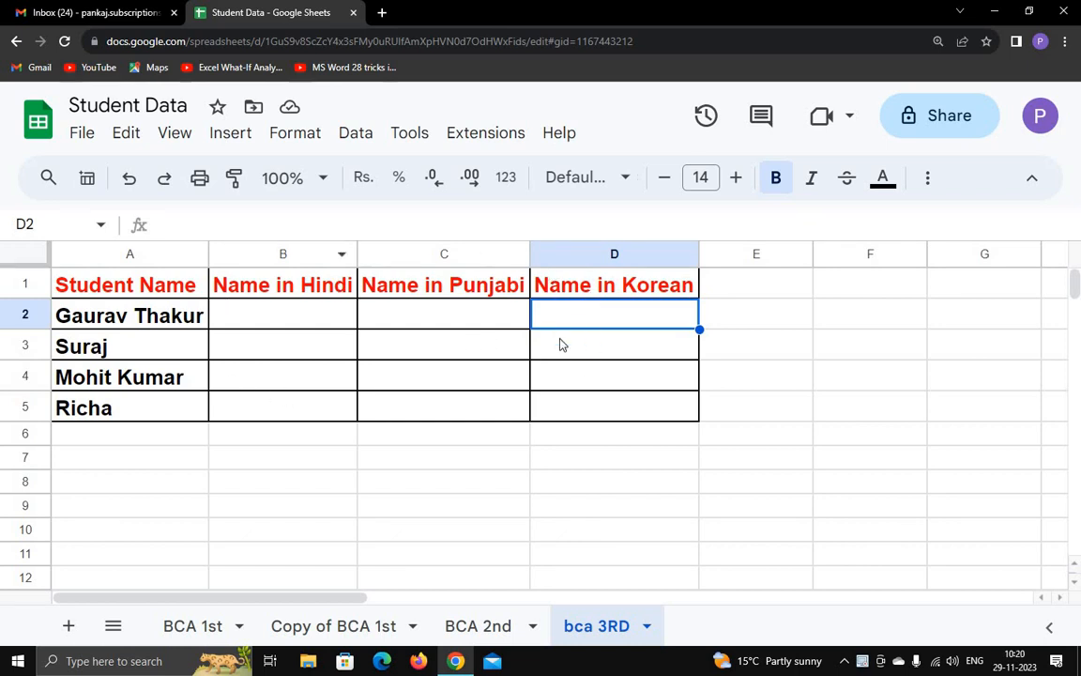
Step: Enter =GOOGLETRANSLATE(A2,"en","hi") in B2 under Name in Hindi, closing the inbox browser tab along the way
{"action": "left_click", "coordinate": [303, 319]}
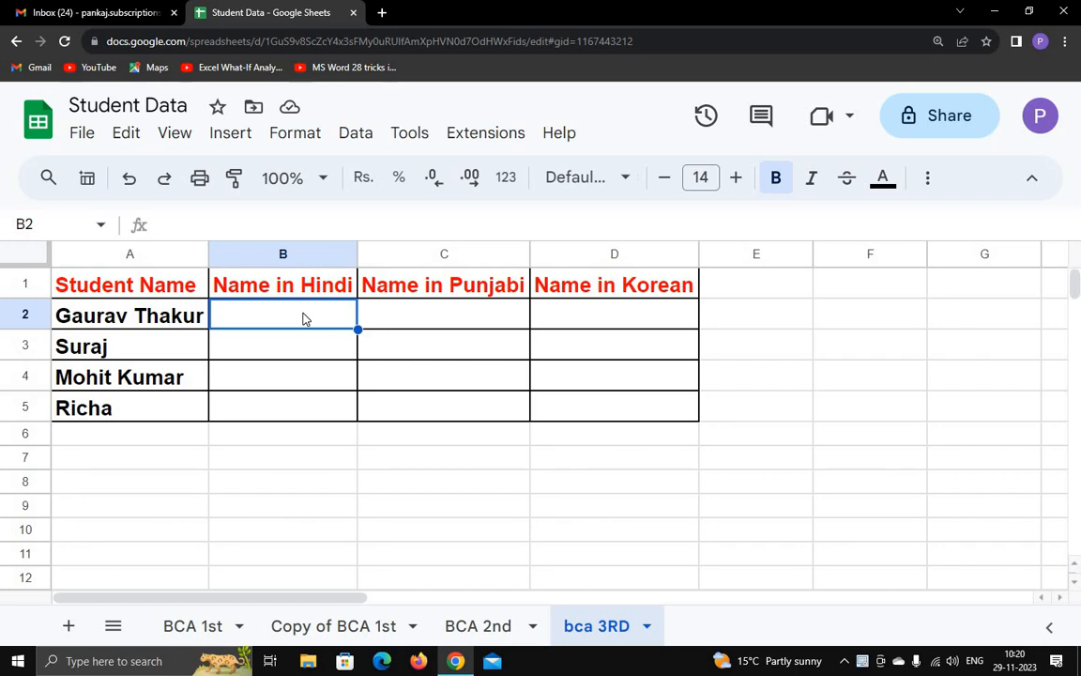
{"action": "type", "text": "="}
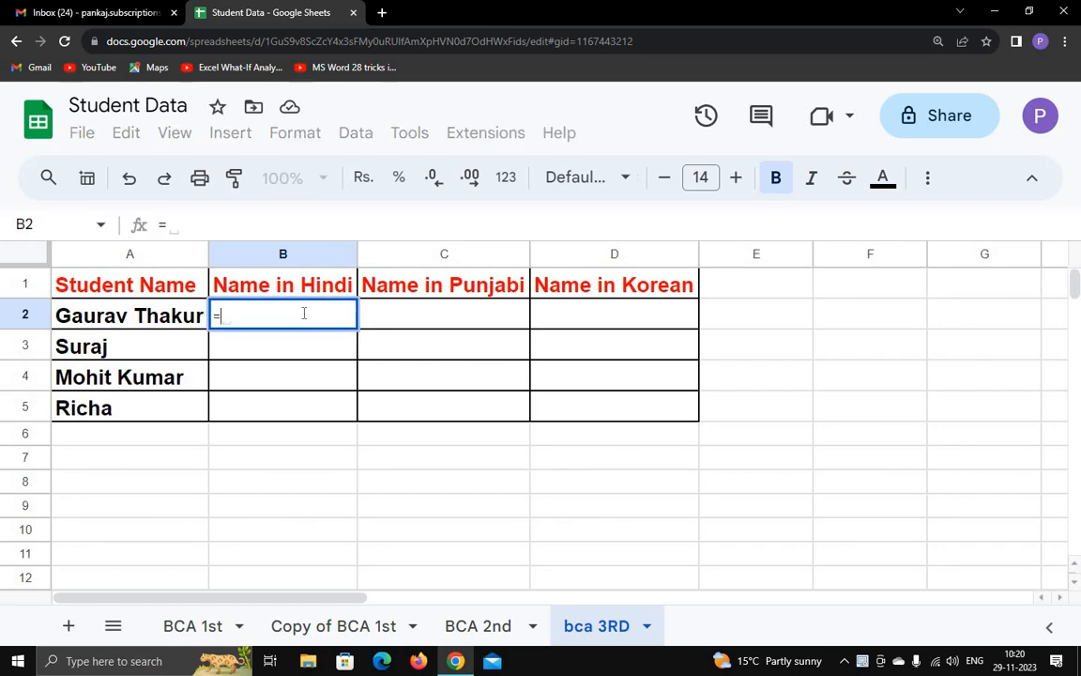
{"action": "type", "text": "goo"}
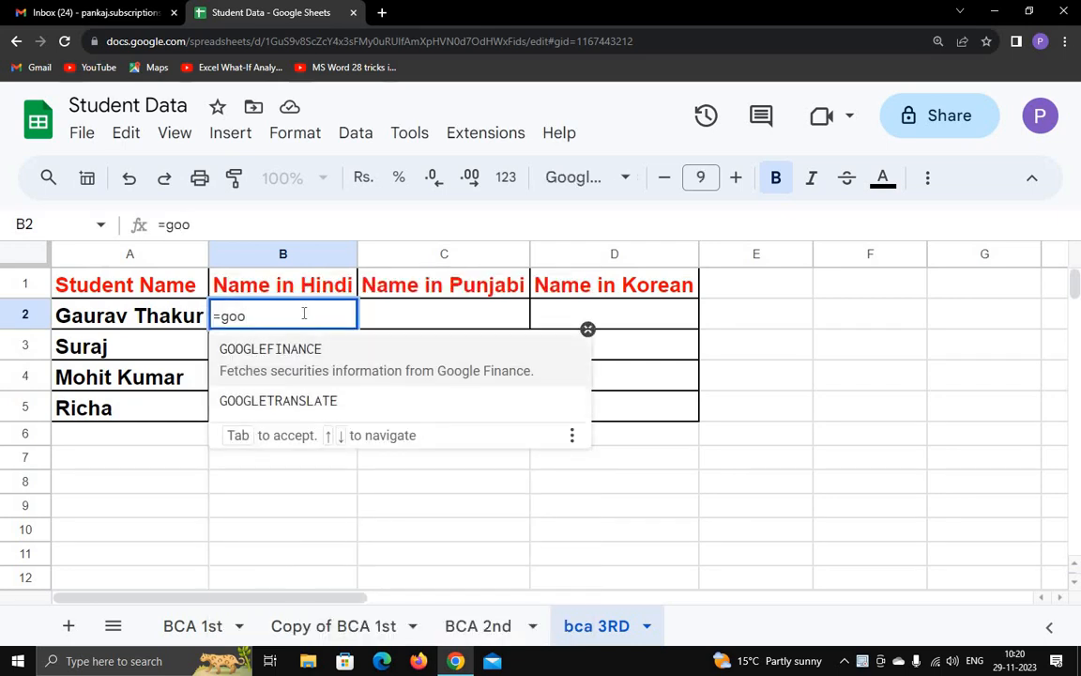
{"action": "key", "text": "Down"}
{"action": "key", "text": "Tab"}
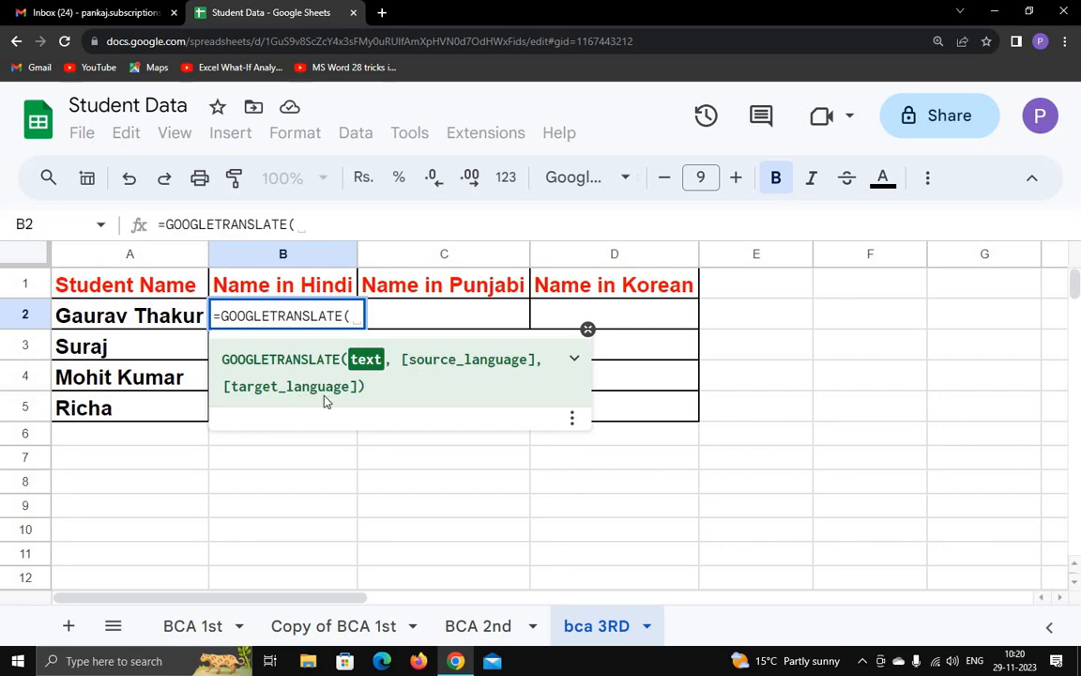
{"action": "left_click", "coordinate": [163, 319]}
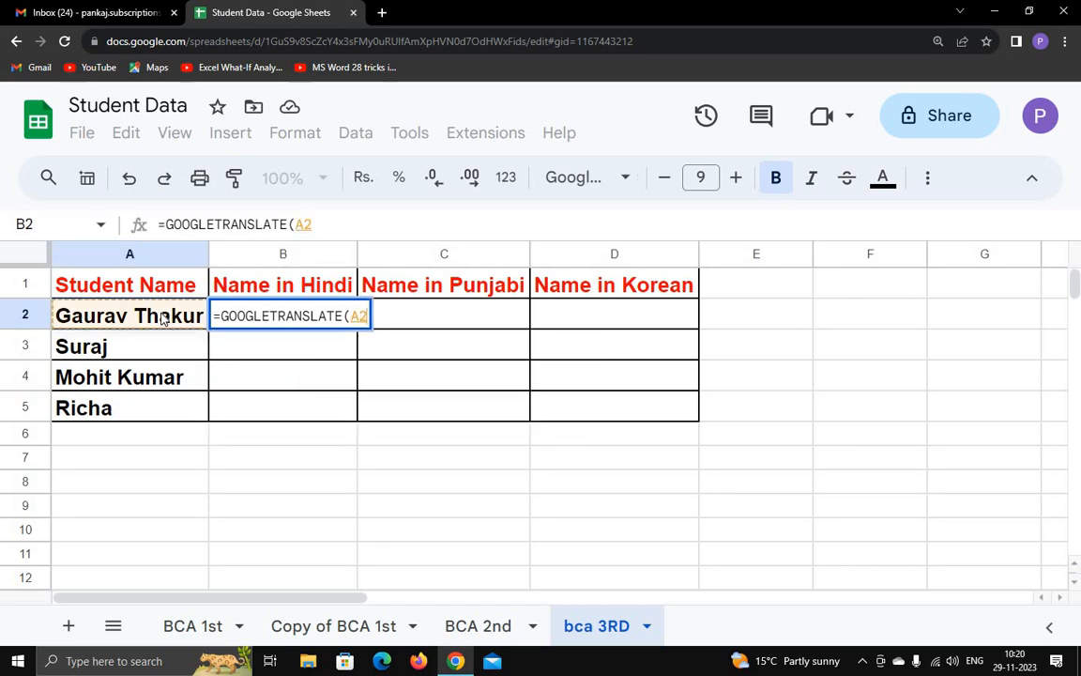
{"action": "type", "text": ","}
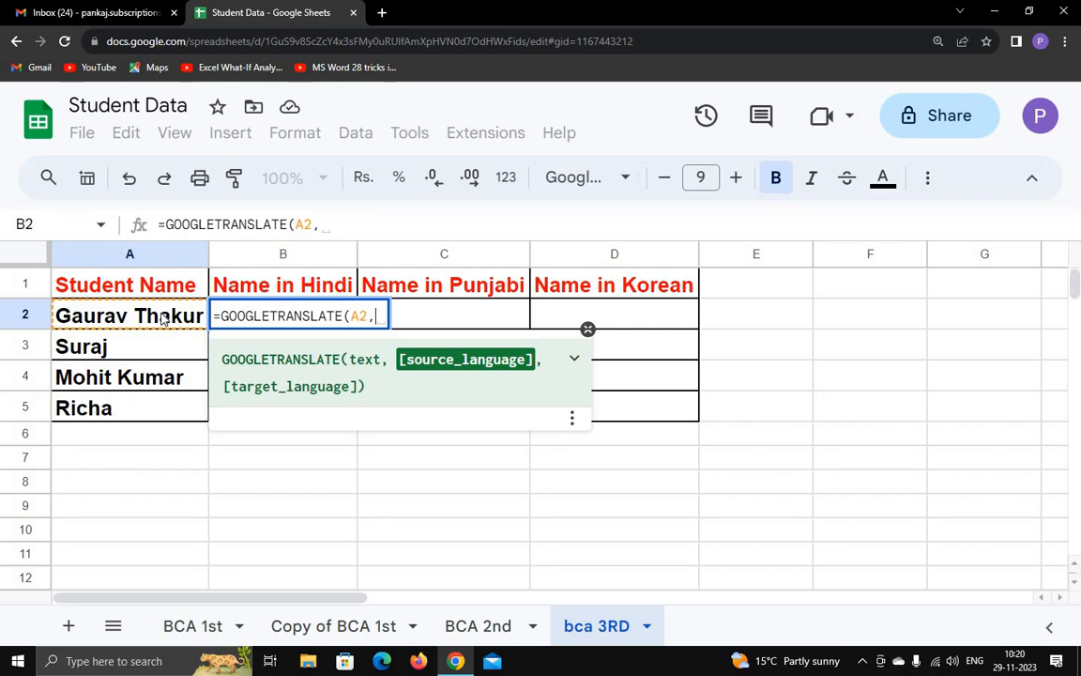
{"action": "type", "text": "\"e"}
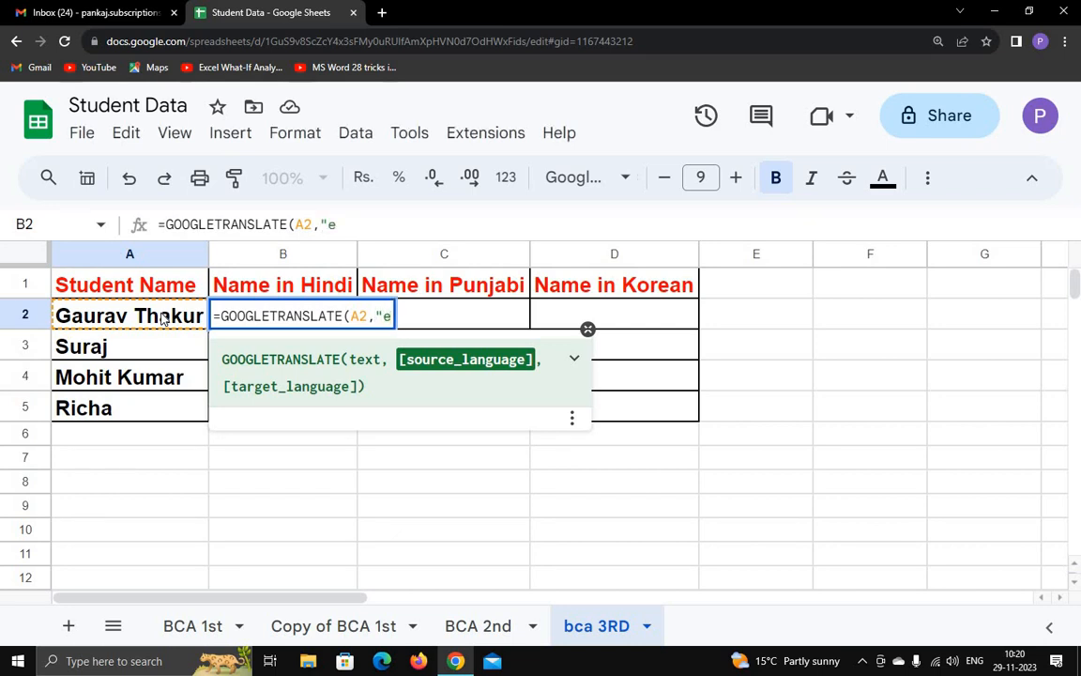
{"action": "type", "text": "n\""}
{"action": "type", "text": ",\""}
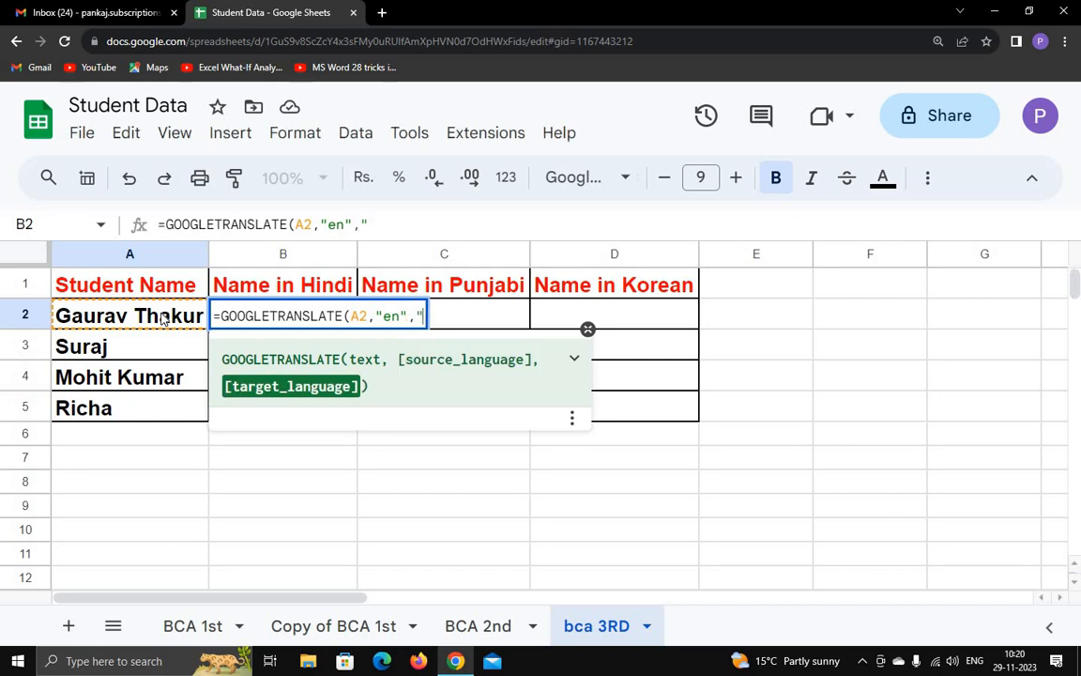
{"action": "type", "text": "hi"}
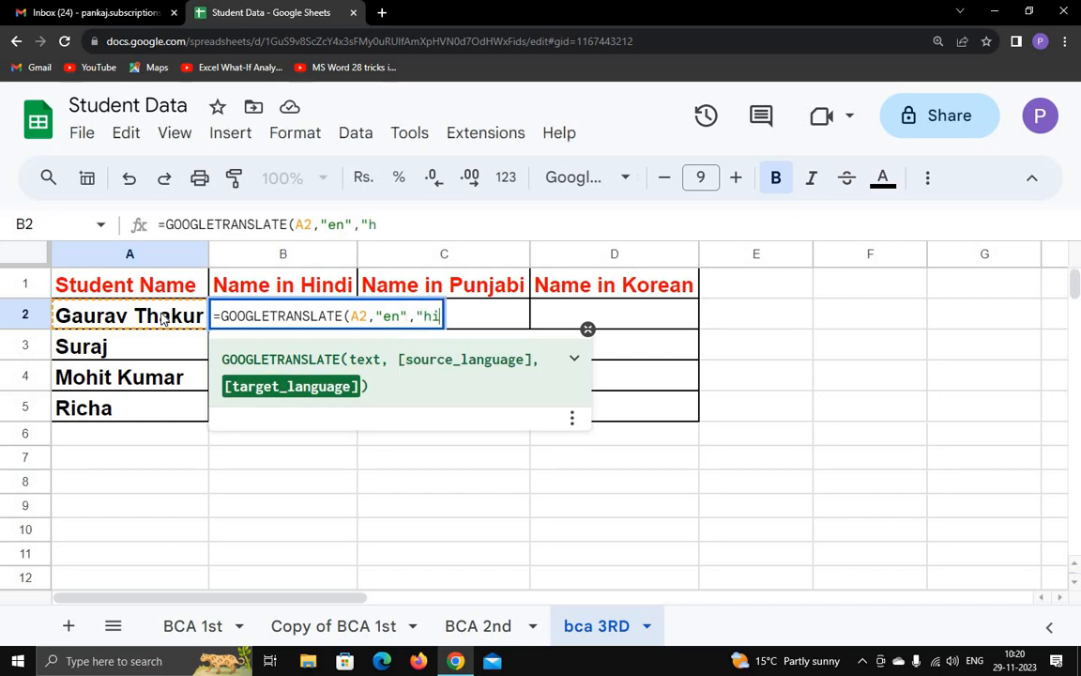
{"action": "type", "text": "\")"}
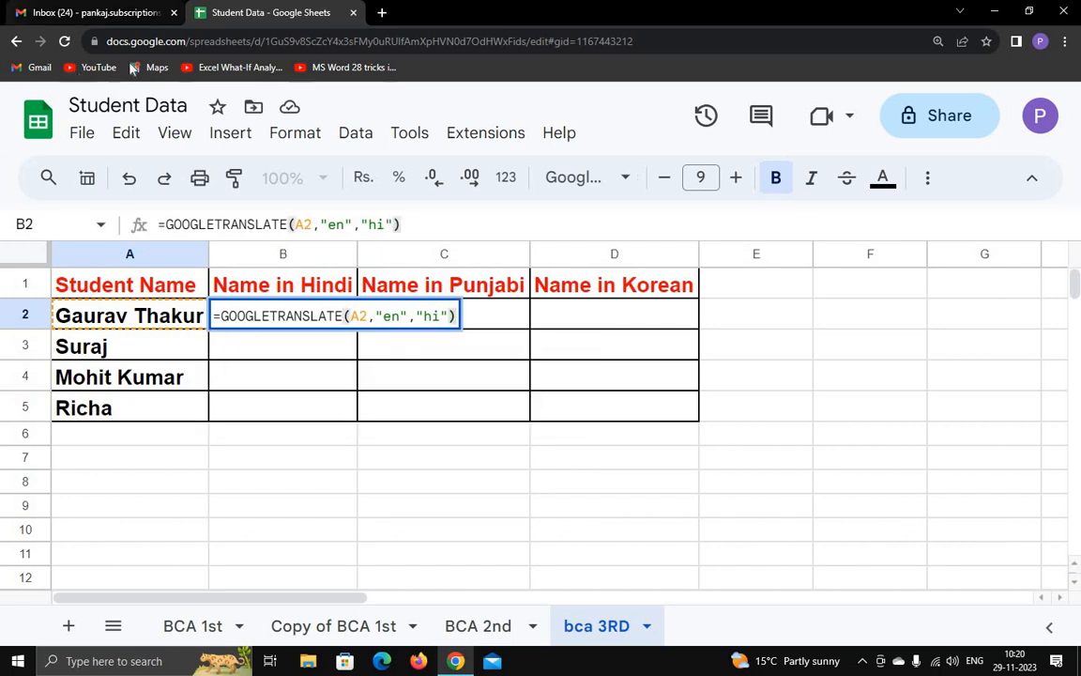
{"action": "left_click", "coordinate": [172, 14]}
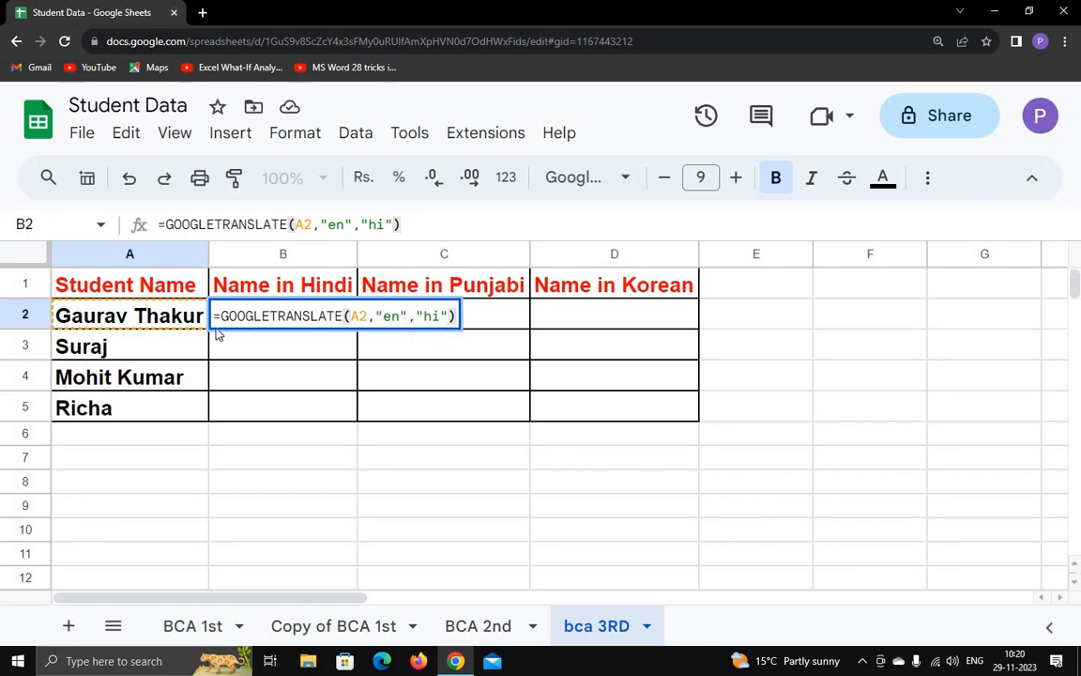
{"action": "key", "text": "Return"}
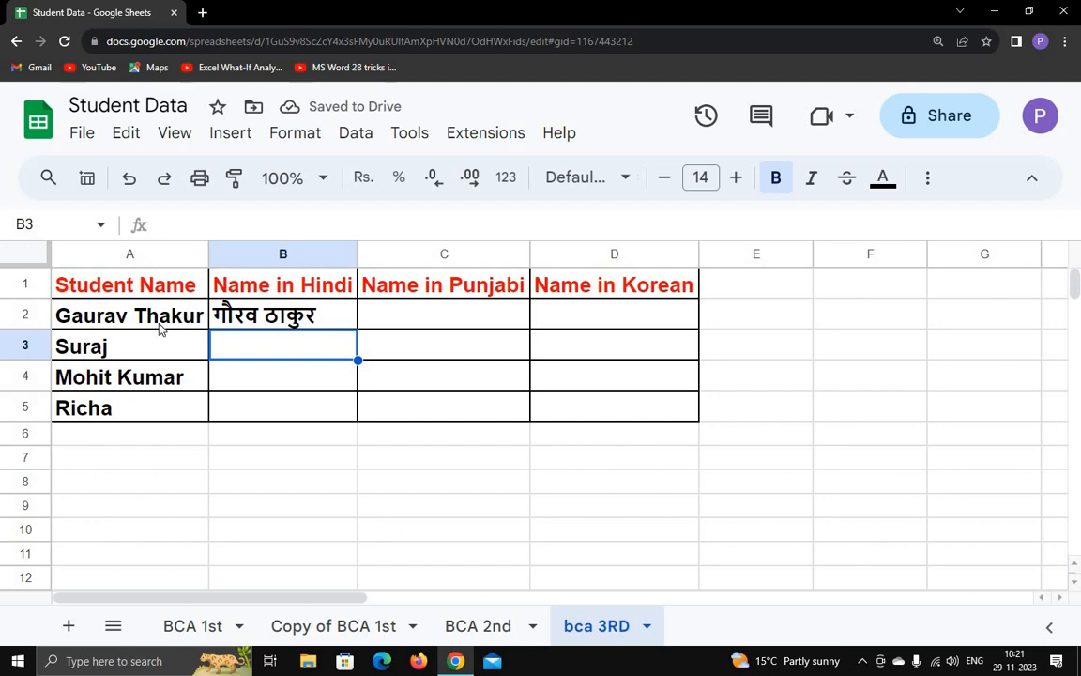
Step: Fill the Hindi translation formula from B2 down to B6, and clear the surplus formula in B6
{"action": "left_click", "coordinate": [314, 317]}
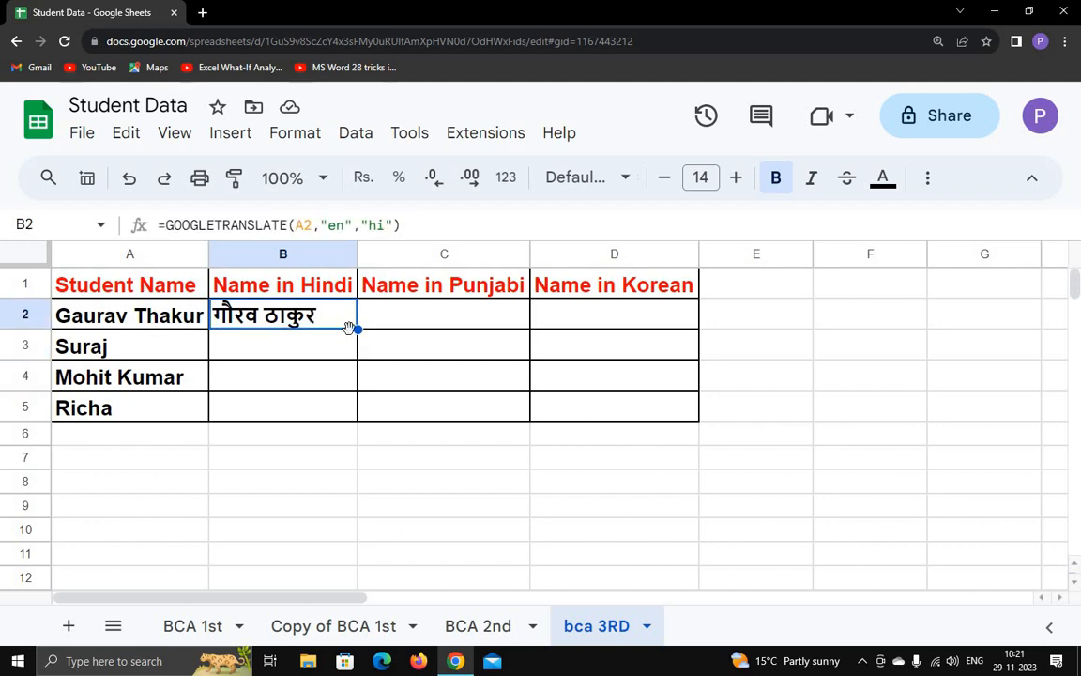
{"action": "left_click_drag", "start_coordinate": [358, 329], "coordinate": [347, 422]}
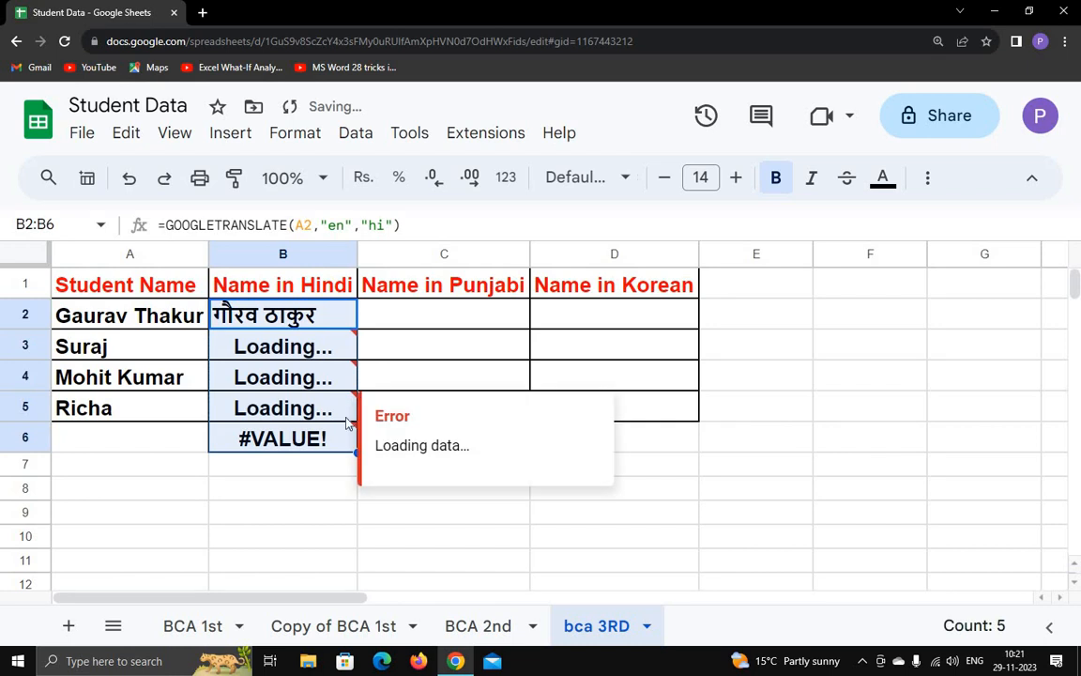
{"action": "left_click", "coordinate": [286, 465]}
{"action": "left_click", "coordinate": [274, 439]}
{"action": "key", "text": "Delete"}
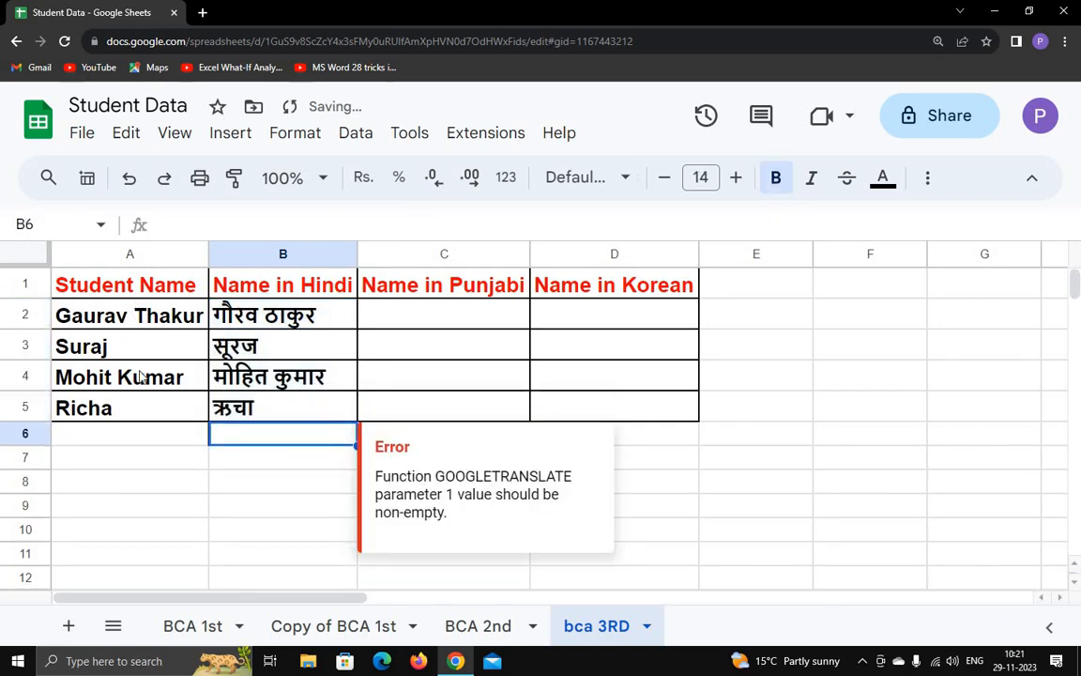
{"action": "left_click", "coordinate": [240, 317]}
{"action": "key", "text": "Down"}
{"action": "key", "text": "Down"}
{"action": "key", "text": "Down"}
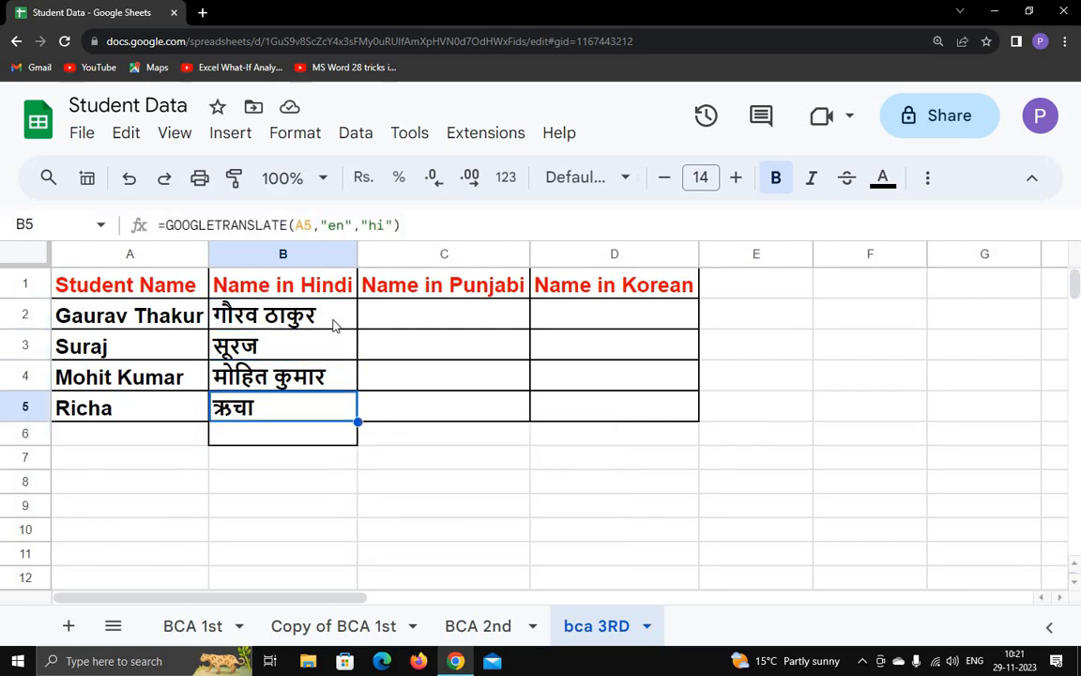
Step: Enter =GOOGLETRANSLATE(A2,"en","pa") in C2 under Name in Punjabi
{"action": "left_click", "coordinate": [421, 317]}
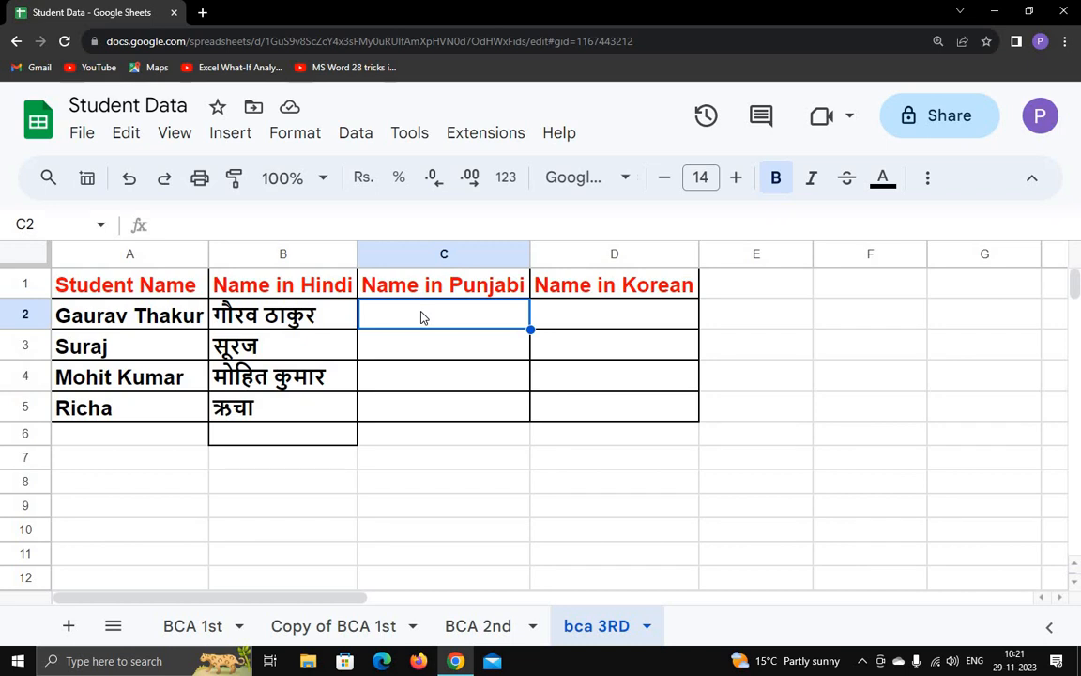
{"action": "type", "text": "="}
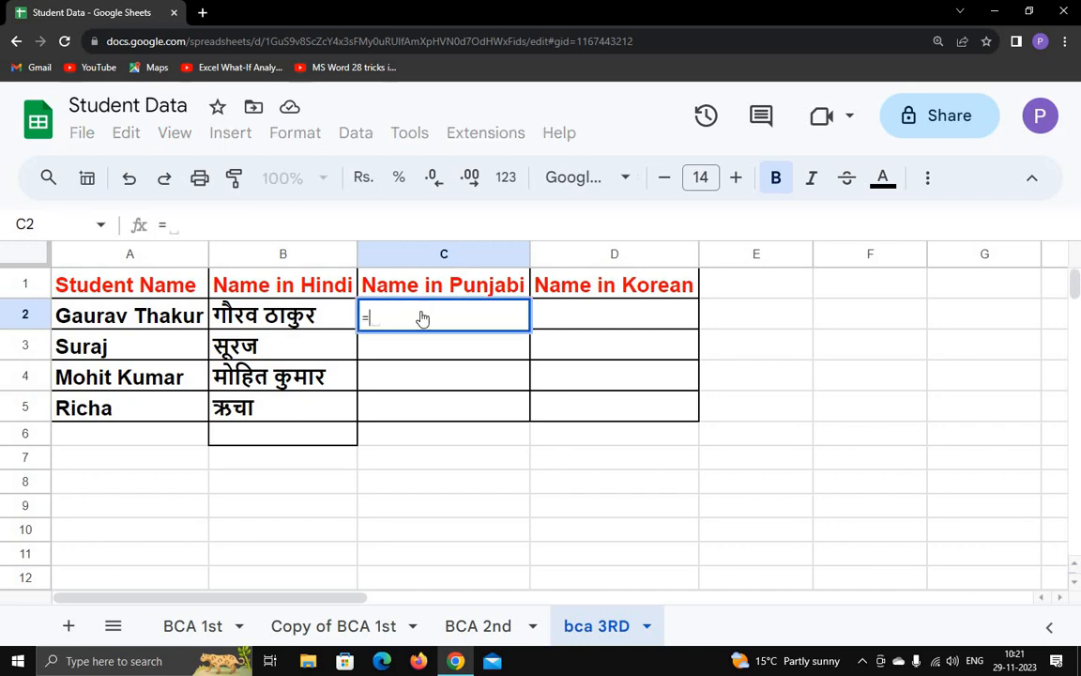
{"action": "type", "text": "goo"}
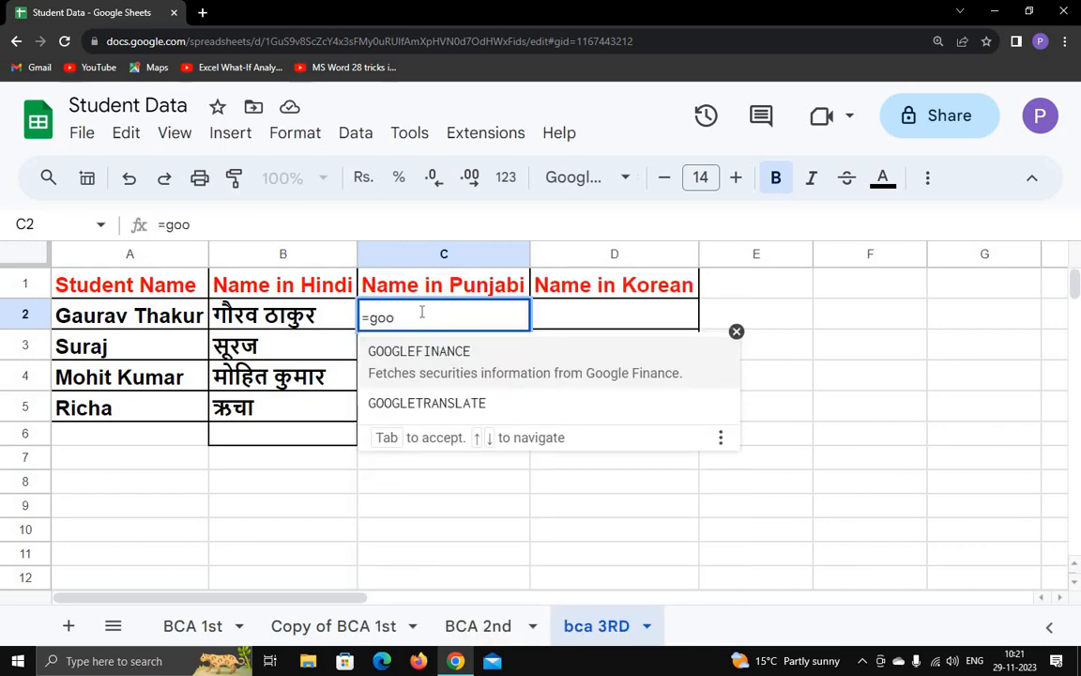
{"action": "key", "text": "Down"}
{"action": "key", "text": "Tab"}
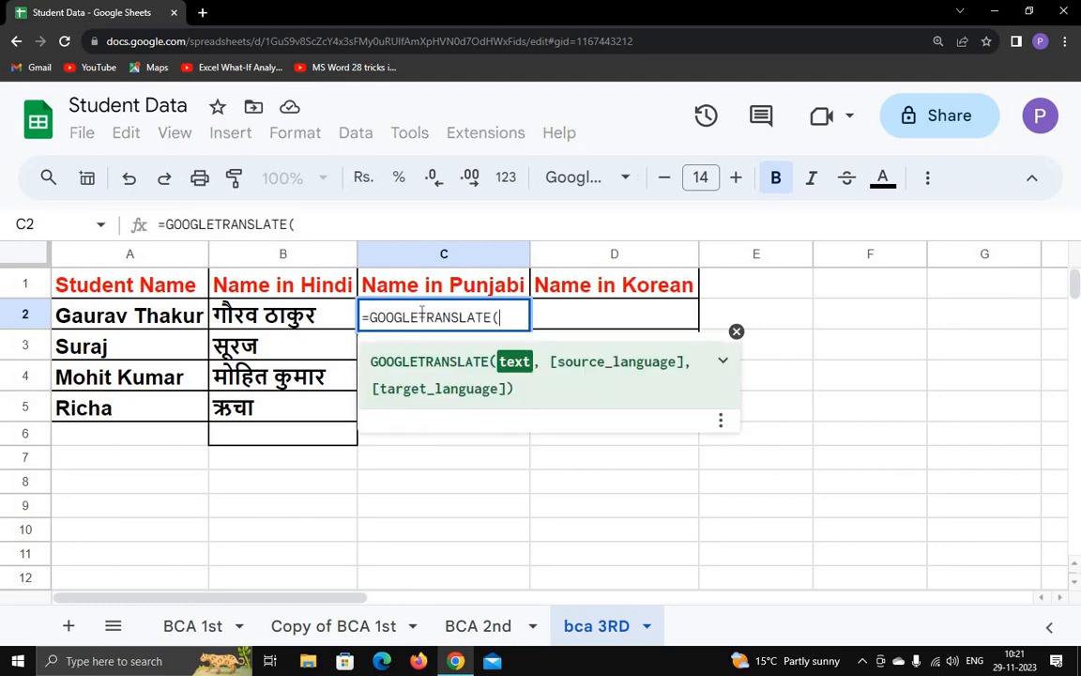
{"action": "left_click", "coordinate": [171, 323]}
{"action": "type", "text": ","}
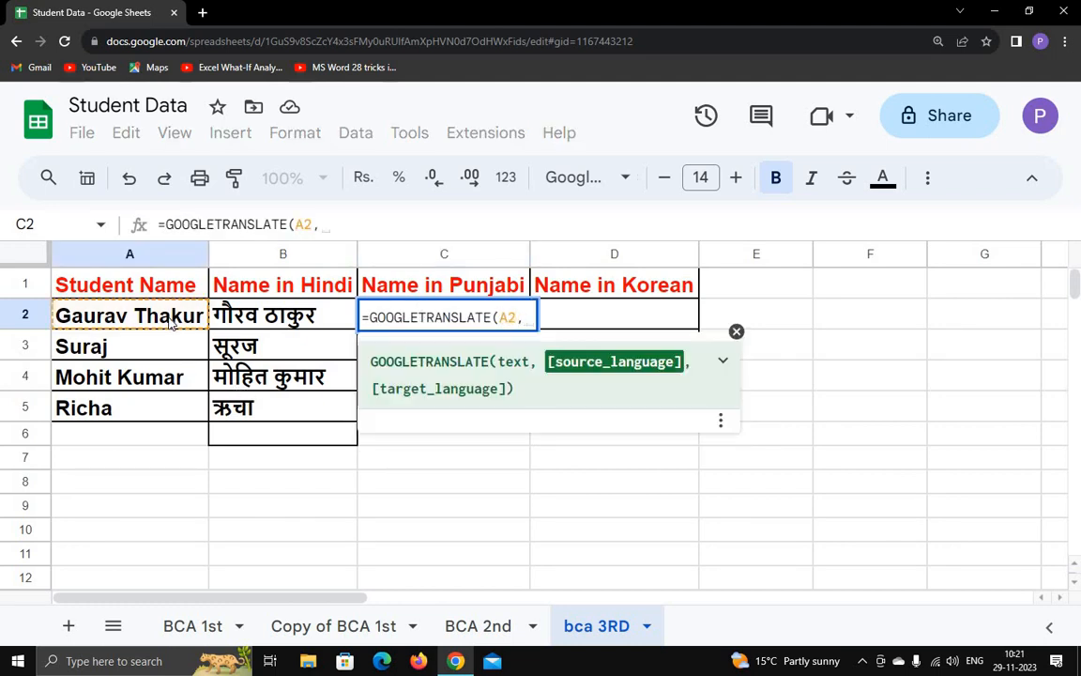
{"action": "type", "text": "\"en"}
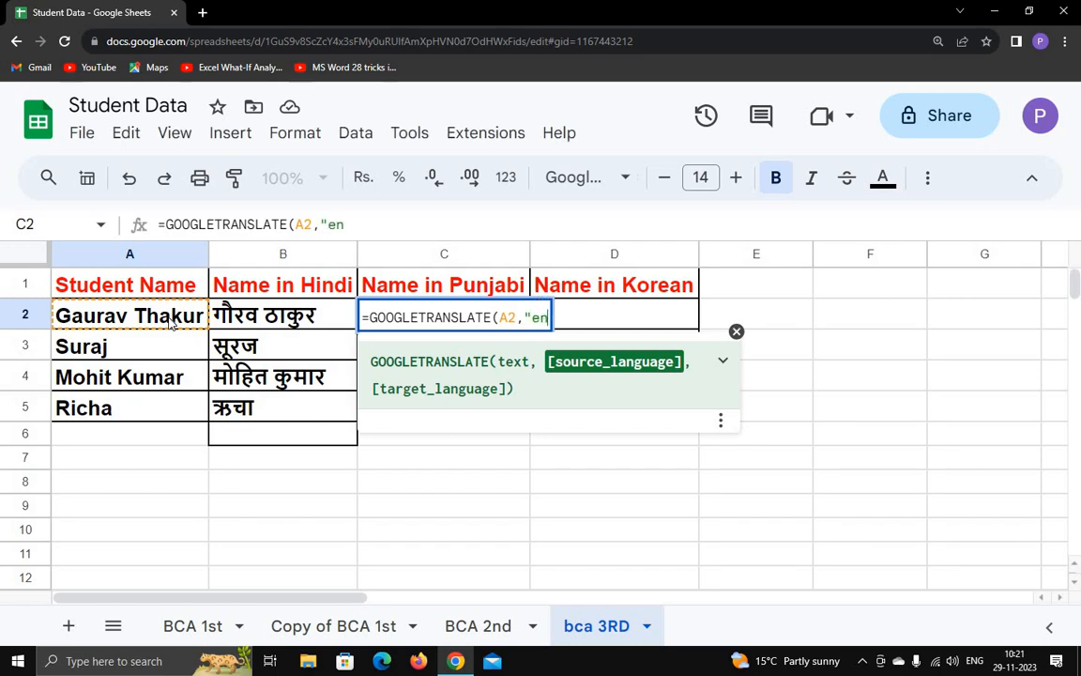
{"action": "type", "text": "\","}
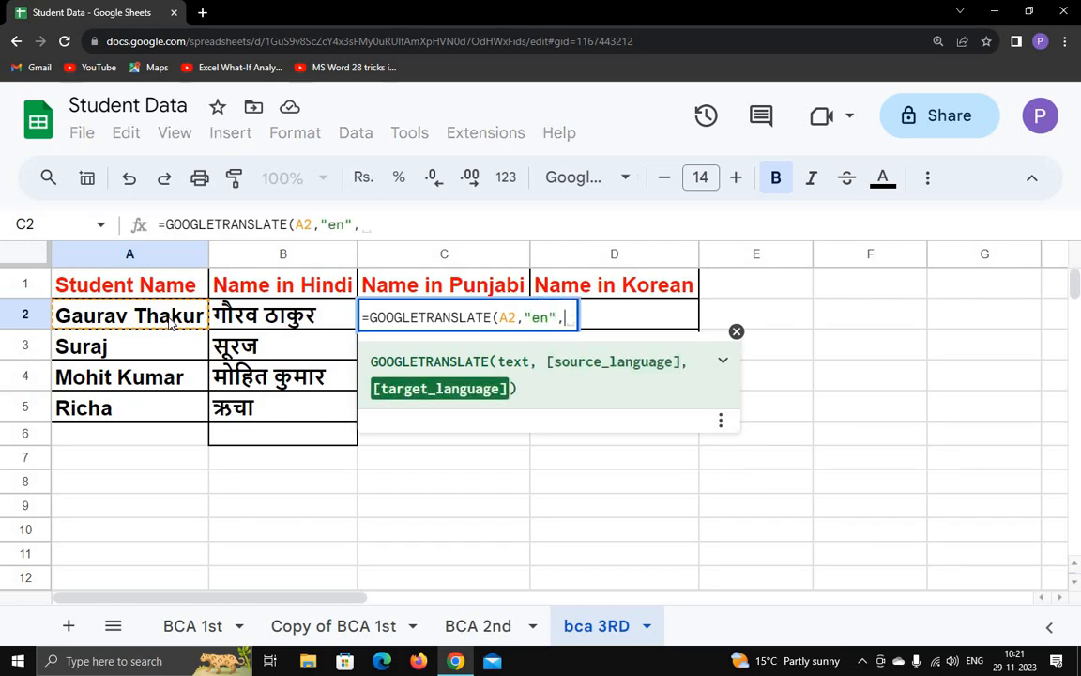
{"action": "type", "text": "\""}
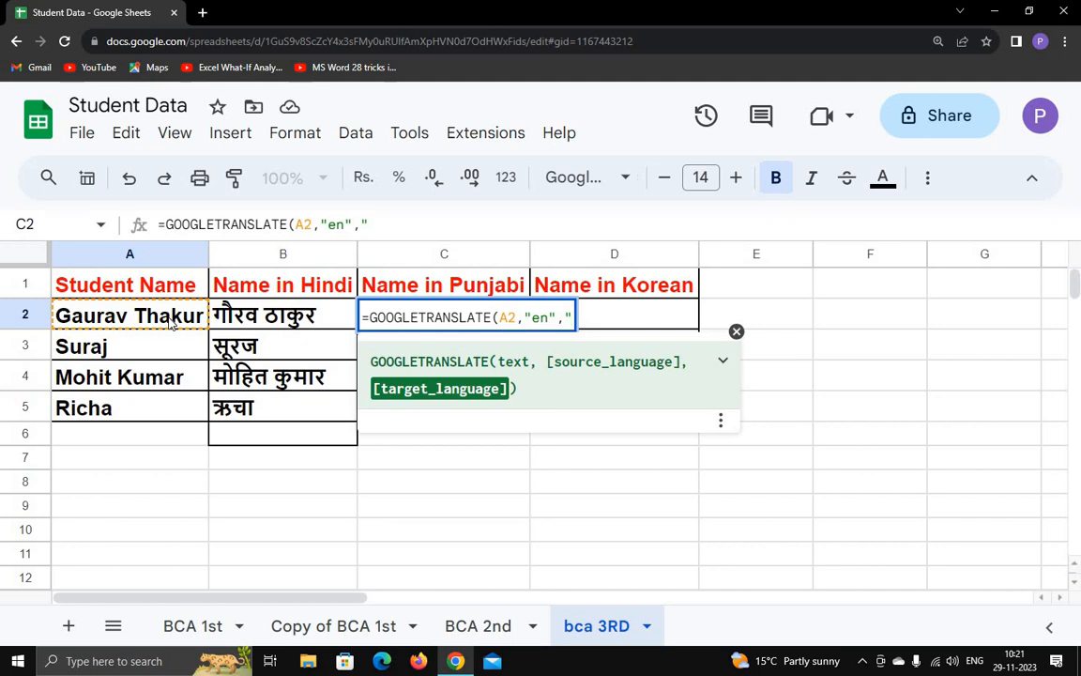
{"action": "type", "text": "pi"}
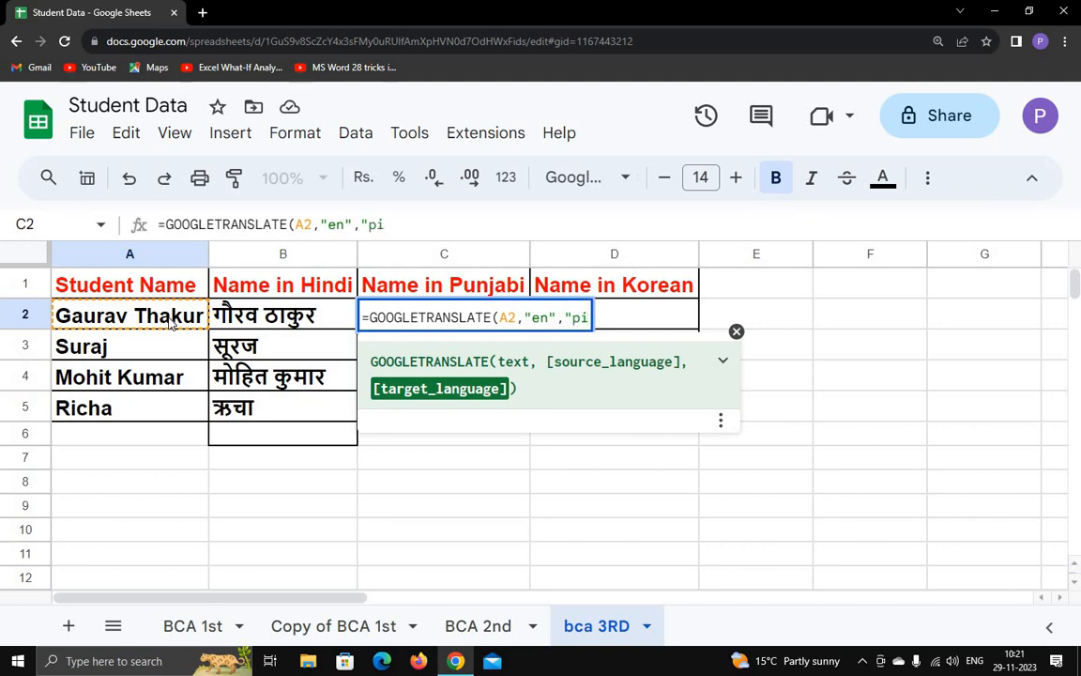
{"action": "key", "text": "BackSpace"}
{"action": "type", "text": "a\""}
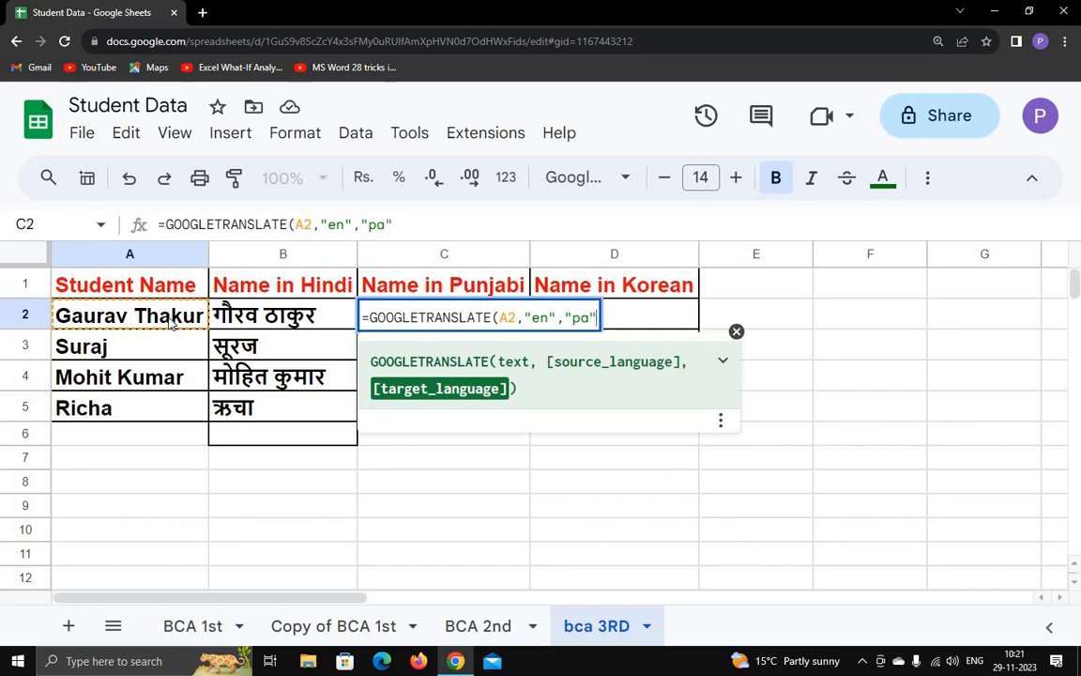
{"action": "type", "text": ")"}
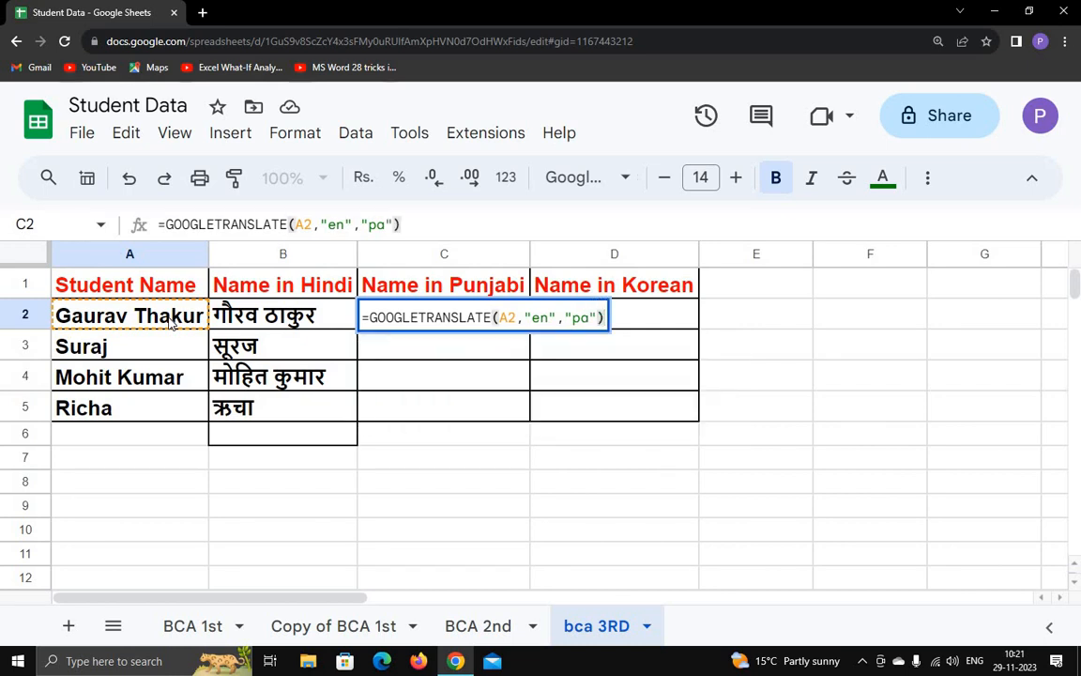
{"action": "key", "text": "Return"}
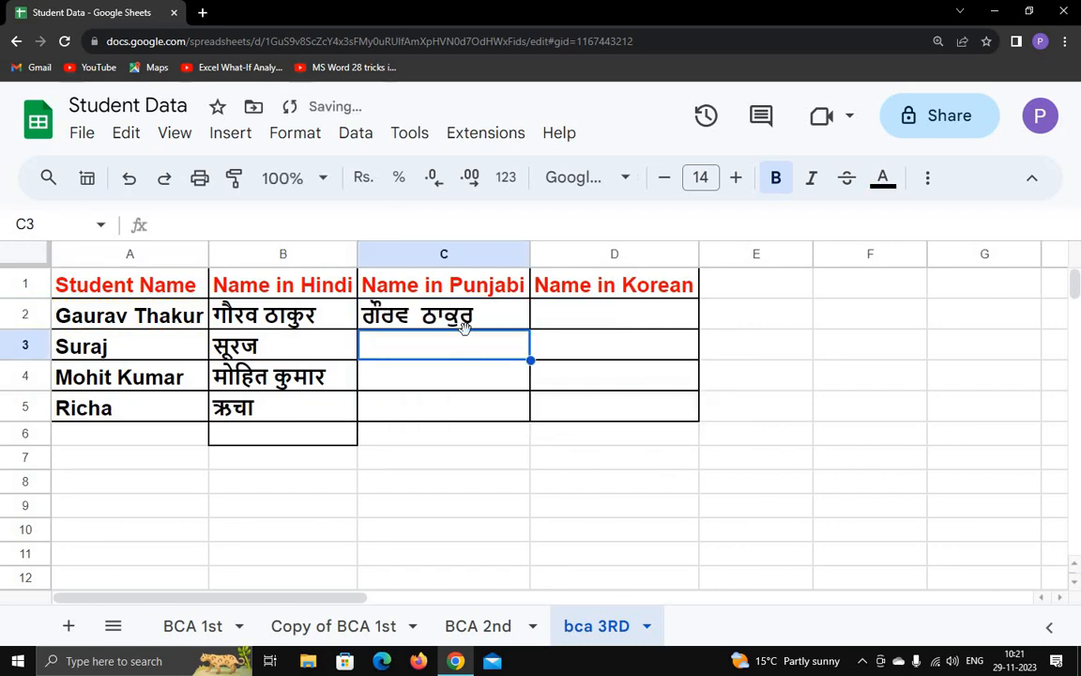
Step: Fill the Punjabi translation formula from C2 down to C5 for the remaining students
{"action": "left_click", "coordinate": [455, 323]}
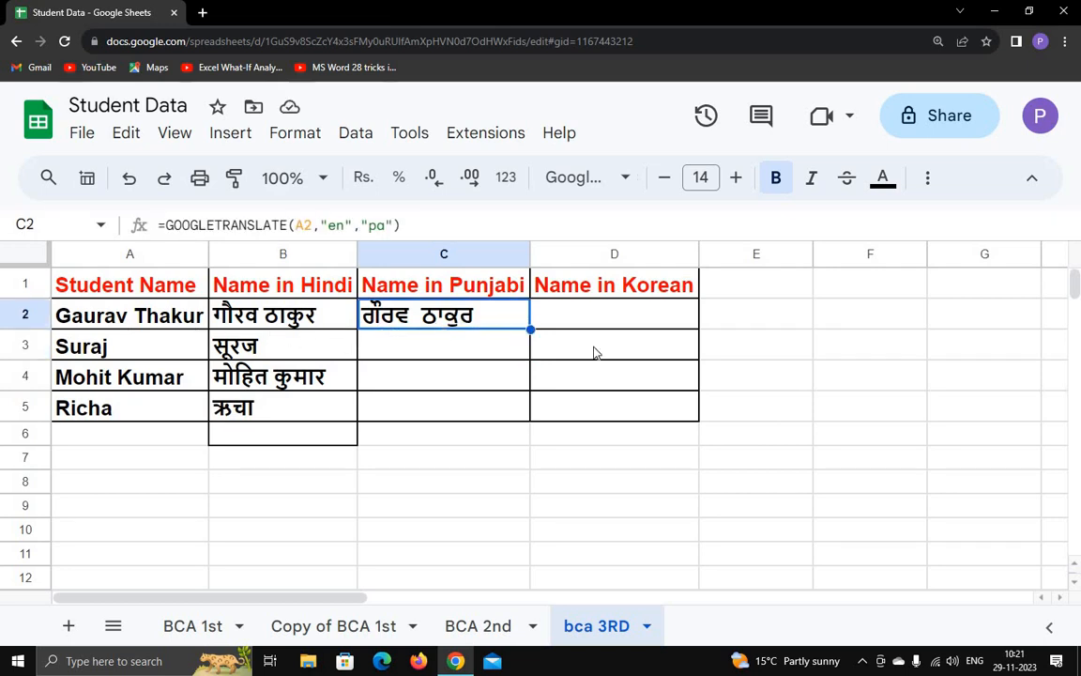
{"action": "left_click_drag", "start_coordinate": [530, 328], "coordinate": [528, 421]}
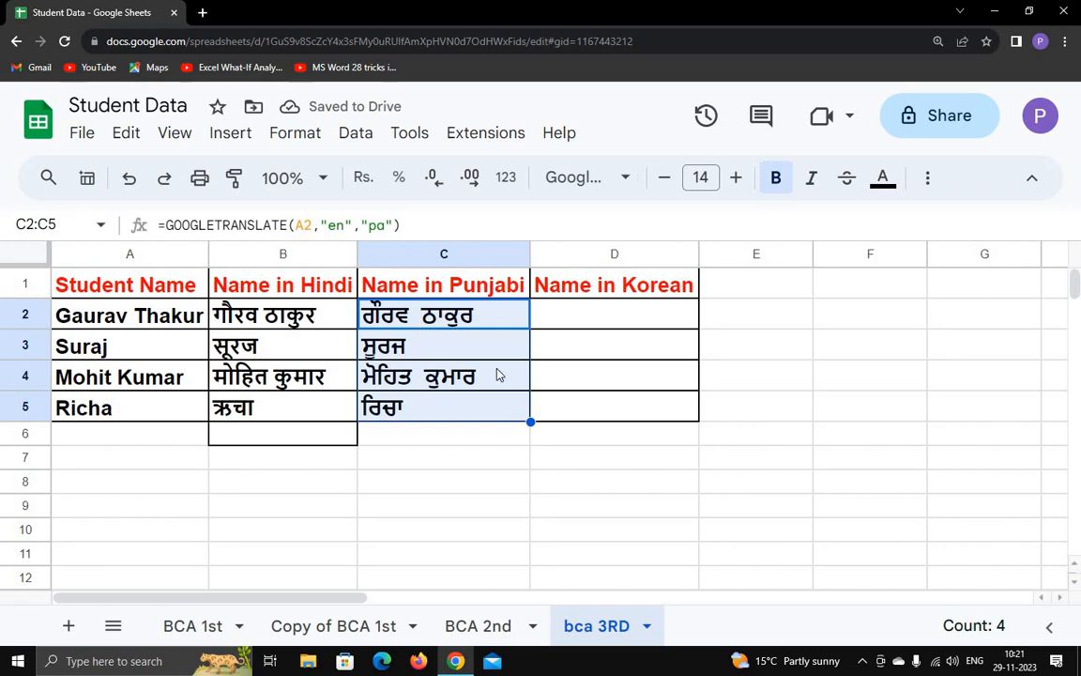
Step: Enter =GOOGLETRANSLATE(A2,"en","ko") in D2 under Name in Korean
{"action": "left_click", "coordinate": [578, 320]}
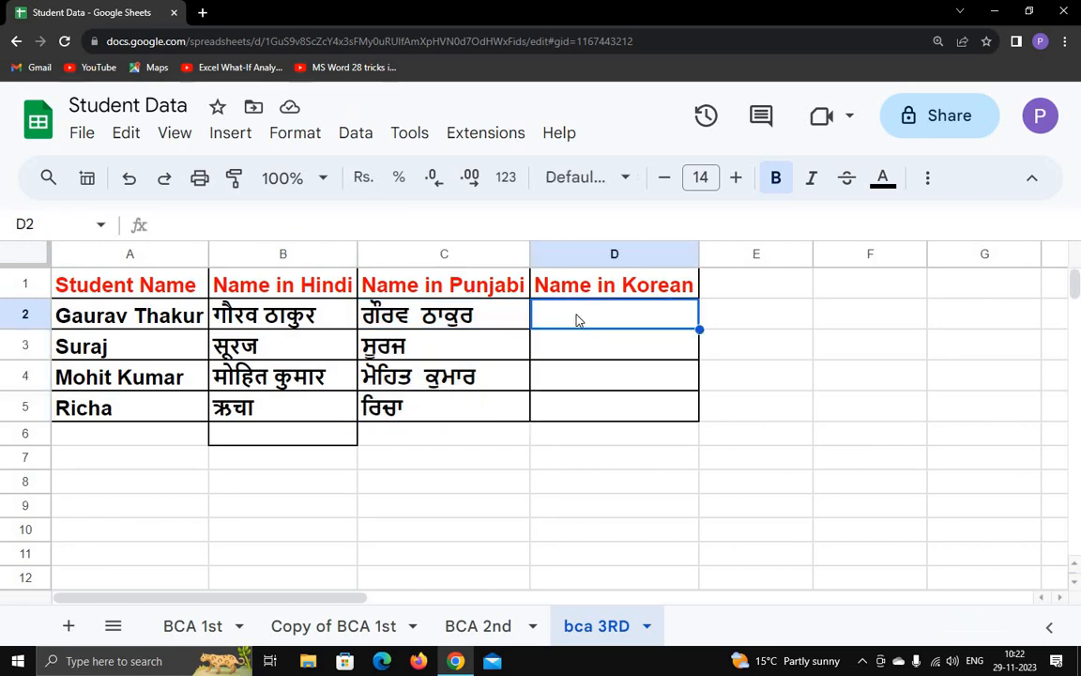
{"action": "type", "text": "="}
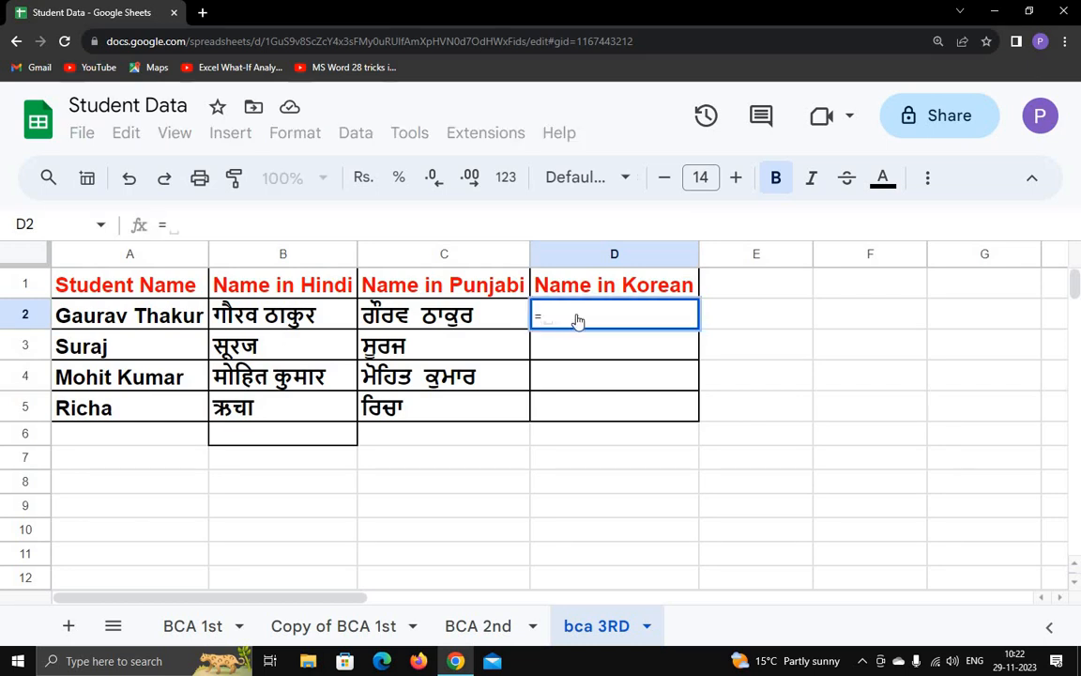
{"action": "type", "text": "goo"}
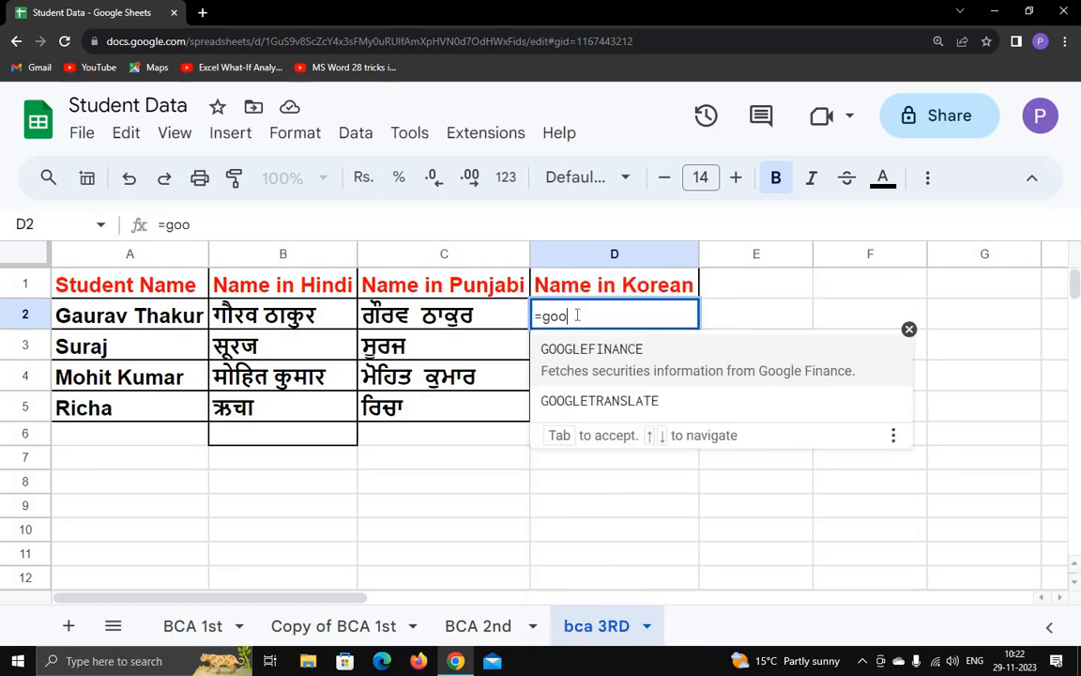
{"action": "key", "text": "Down"}
{"action": "key", "text": "Tab"}
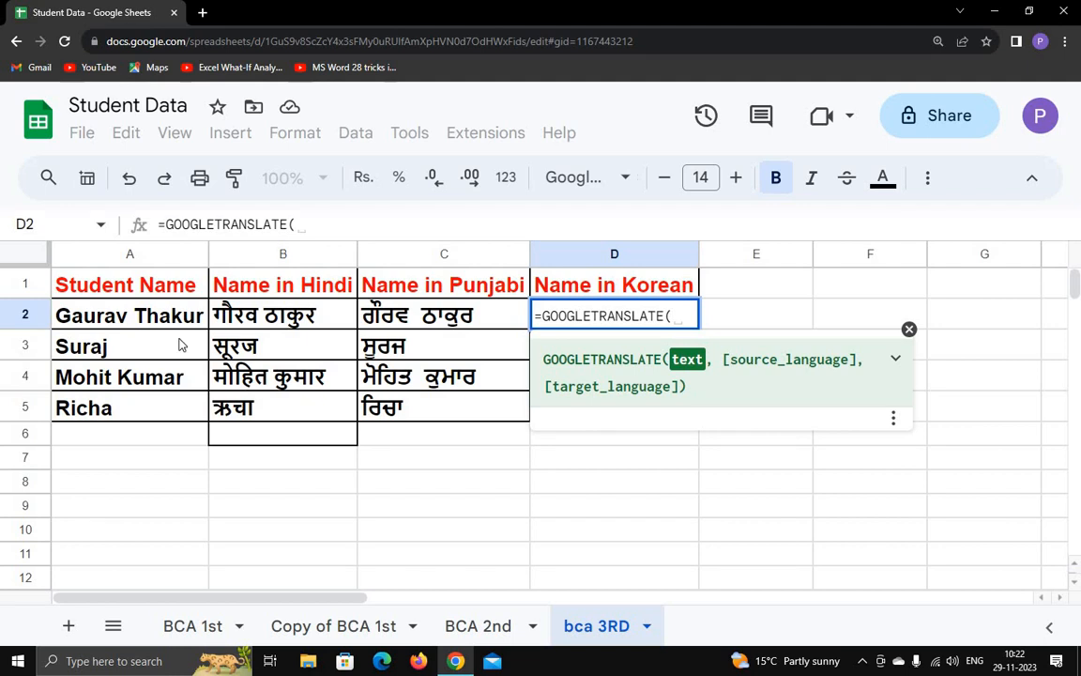
{"action": "left_click", "coordinate": [146, 318]}
{"action": "type", "text": ","}
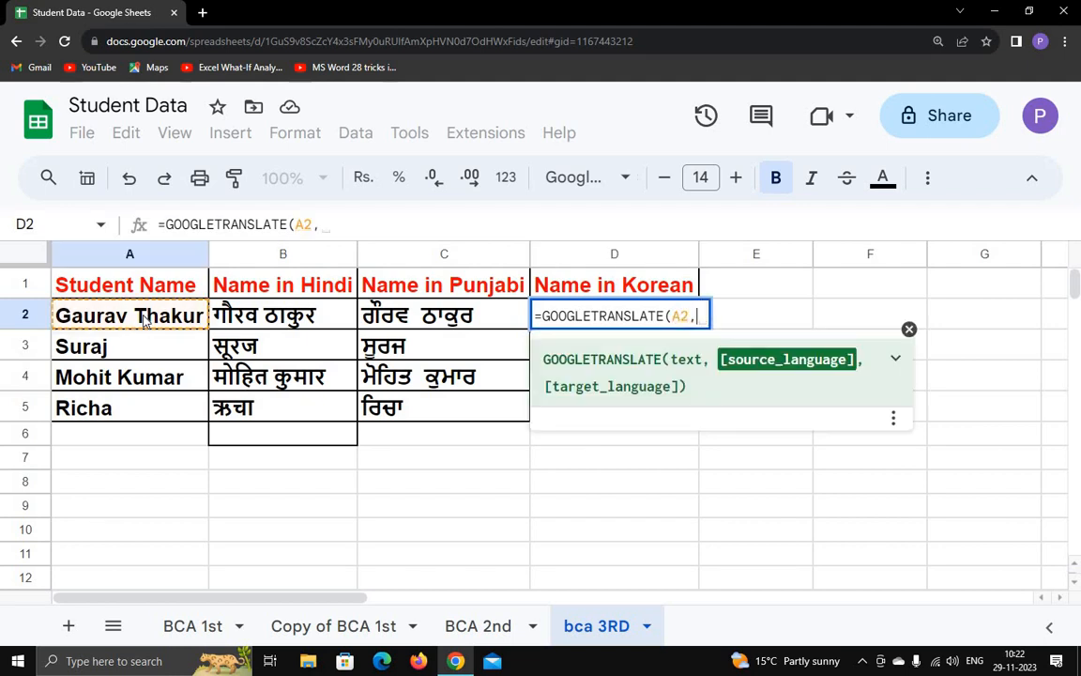
{"action": "type", "text": "\"e"}
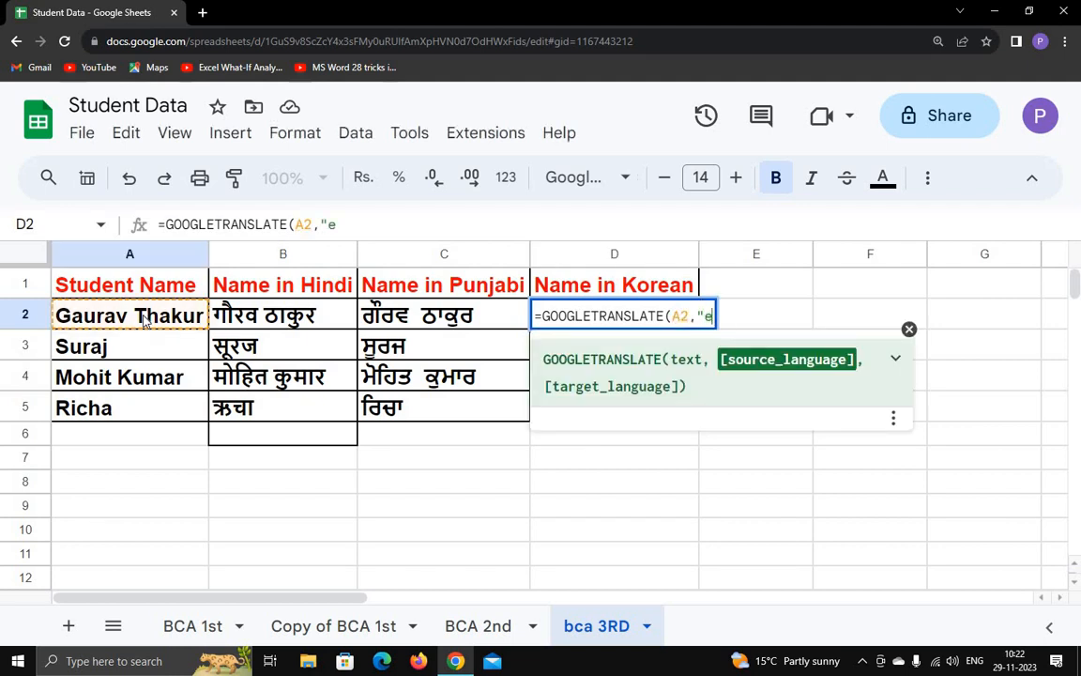
{"action": "type", "text": "n\""}
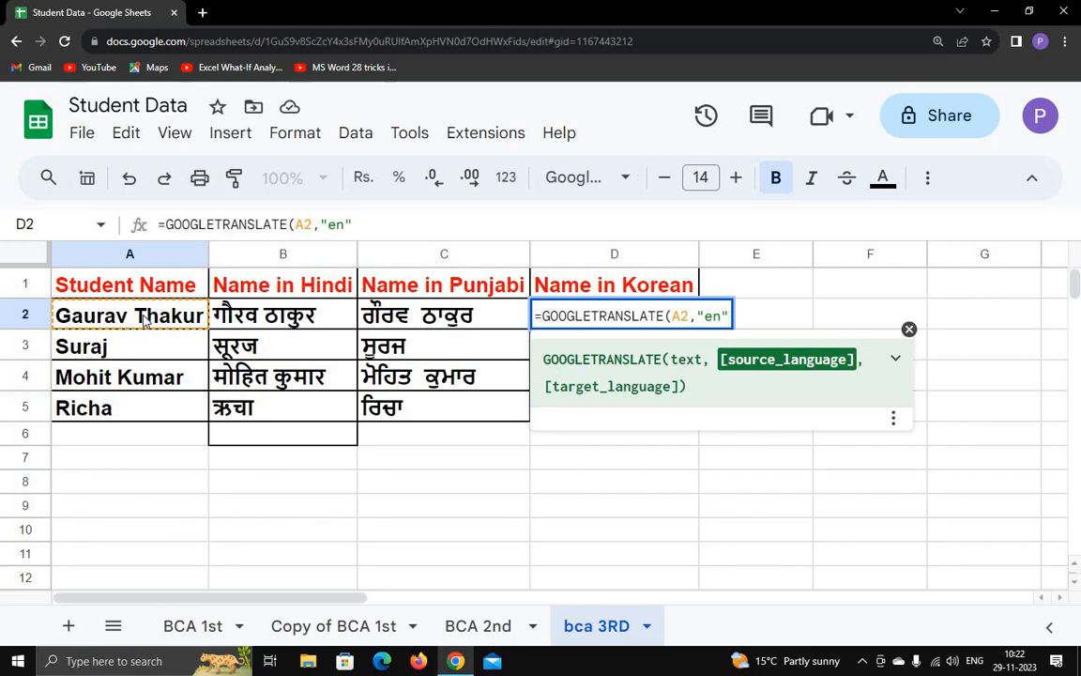
{"action": "type", "text": ","}
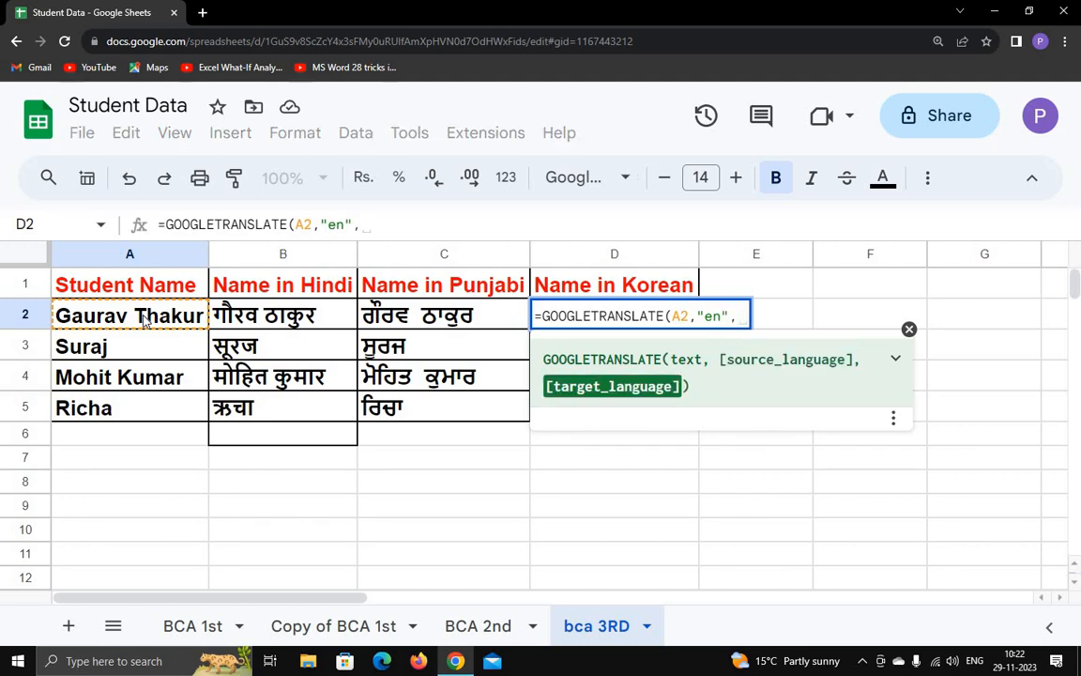
{"action": "type", "text": "\""}
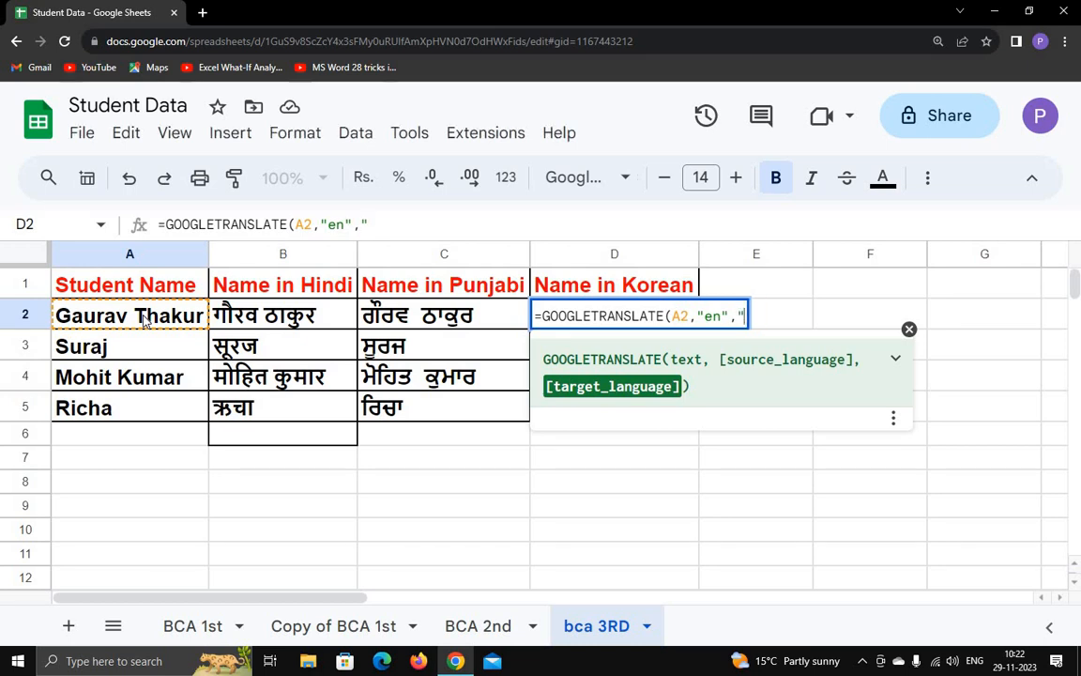
{"action": "type", "text": "ko\""}
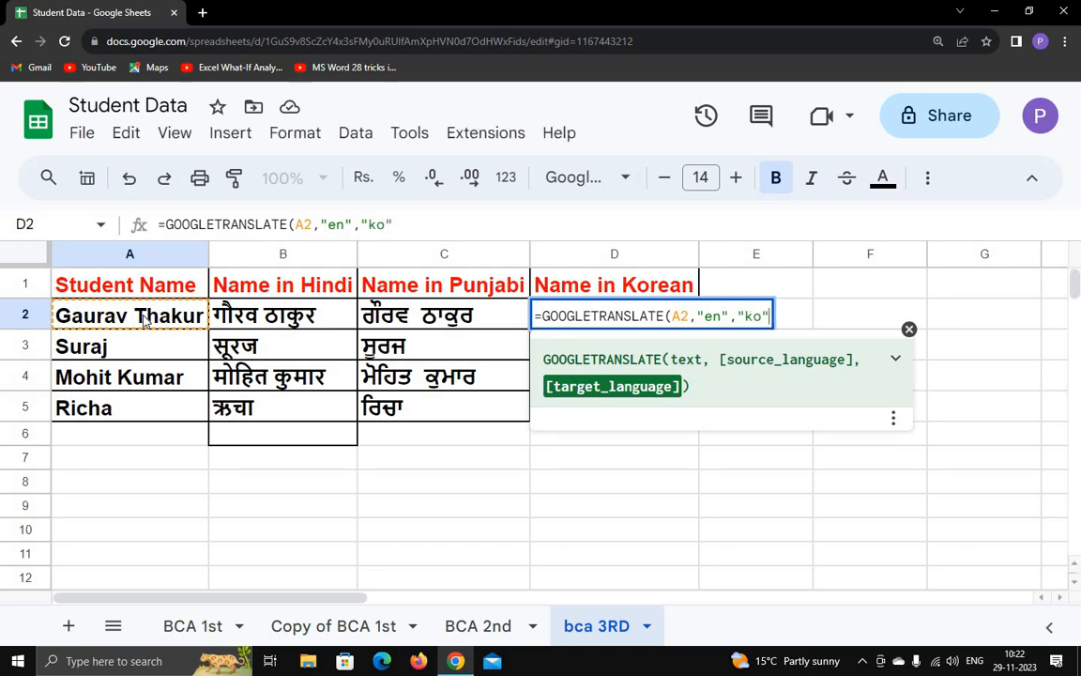
{"action": "type", "text": ")"}
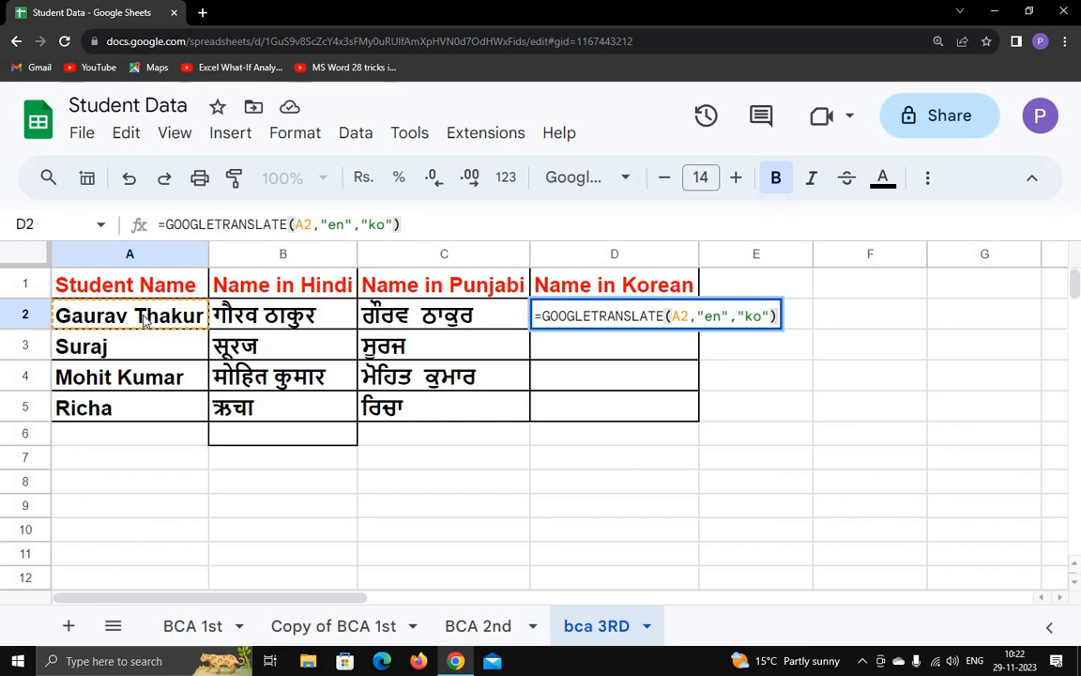
{"action": "key", "text": "Return"}
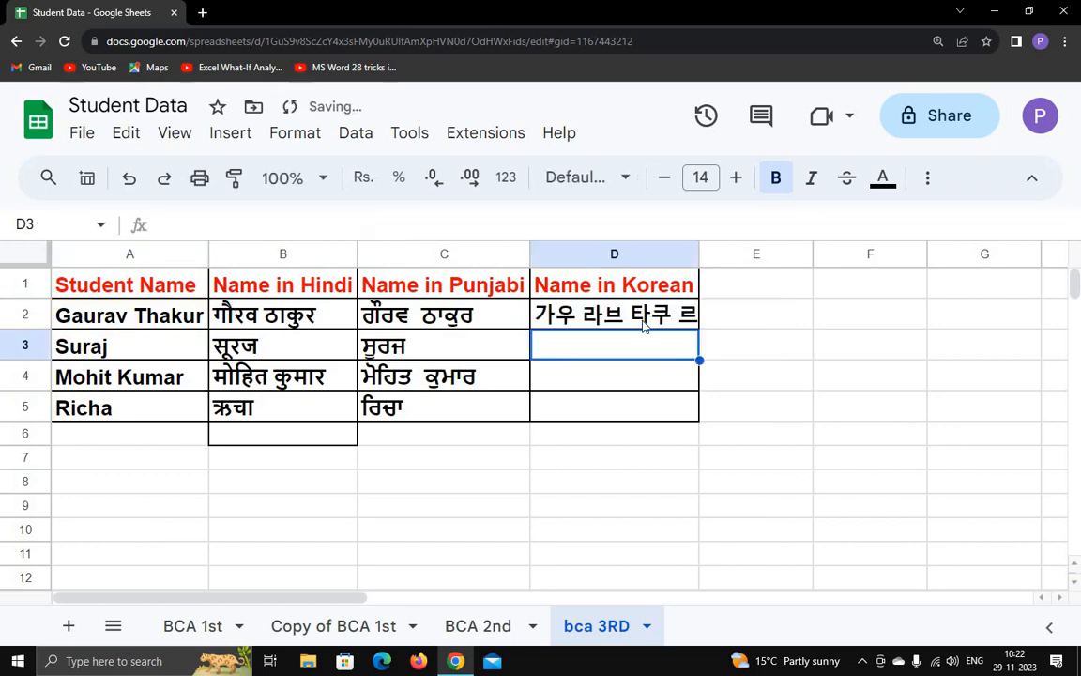
Step: Fit column D's width to its content and fill the Korean translation formula from D2 down to D5
{"action": "left_click", "coordinate": [646, 321]}
{"action": "double_click", "coordinate": [699, 253]}
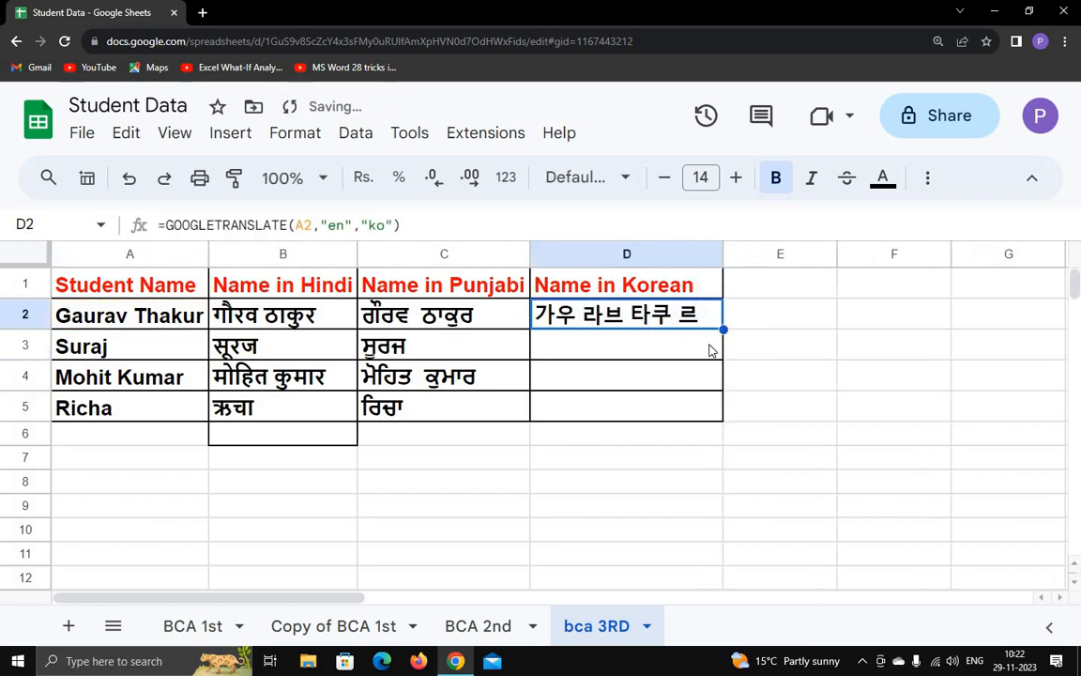
{"action": "left_click_drag", "start_coordinate": [722, 408], "coordinate": [723, 420]}
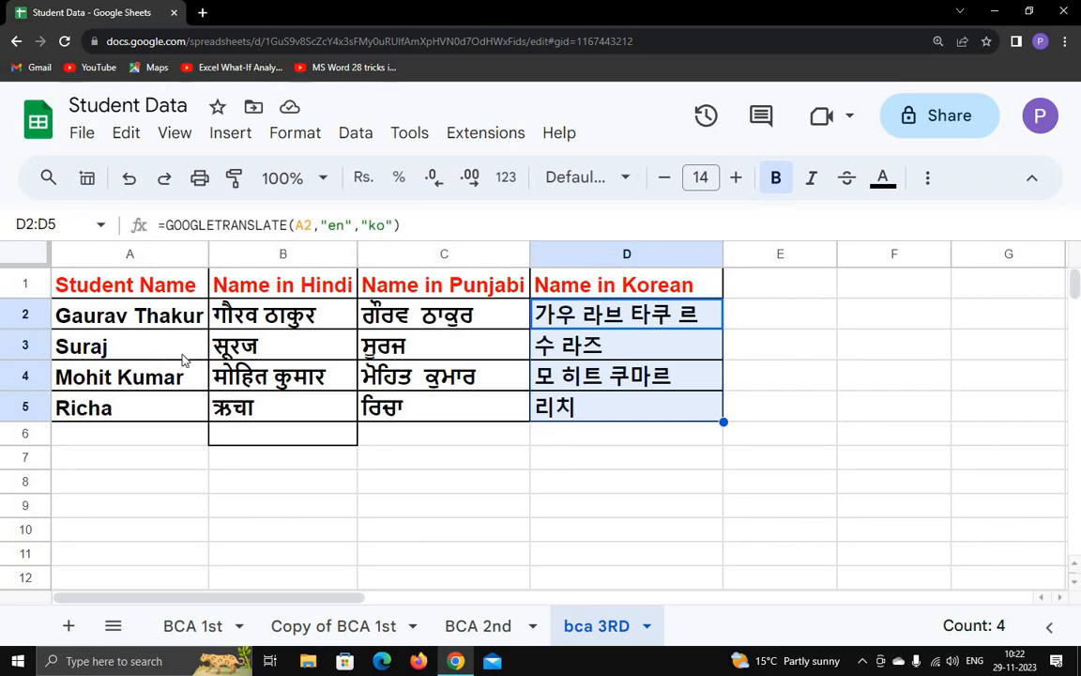
Step: Search Google in a new browser tab for "language code for chinese", check the Simplified Chinese (People's Republic of China) code, and return to the Student Data spreadsheet
{"action": "left_click", "coordinate": [205, 11]}
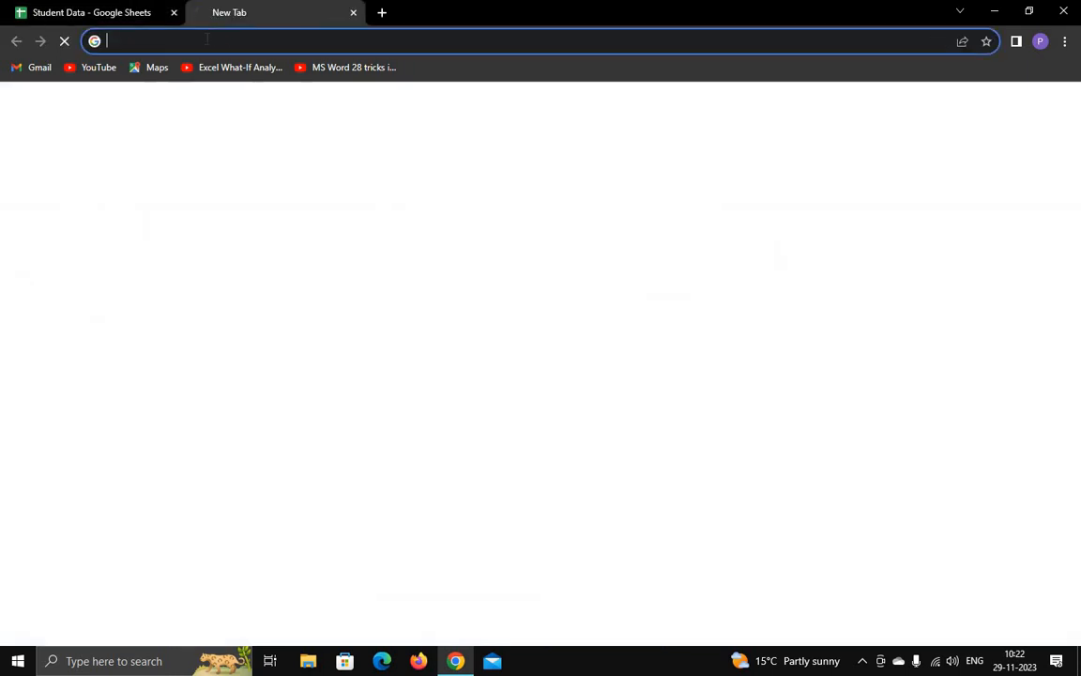
{"action": "left_click", "coordinate": [72, 9]}
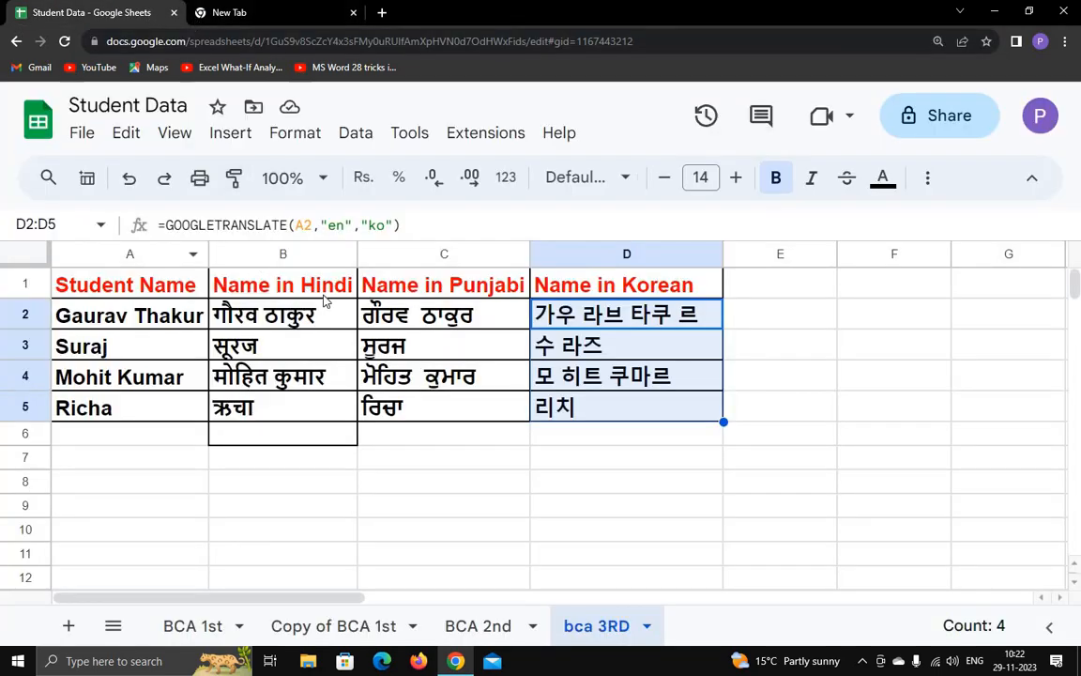
{"action": "left_click", "coordinate": [260, 12]}
{"action": "type", "text": "l"}
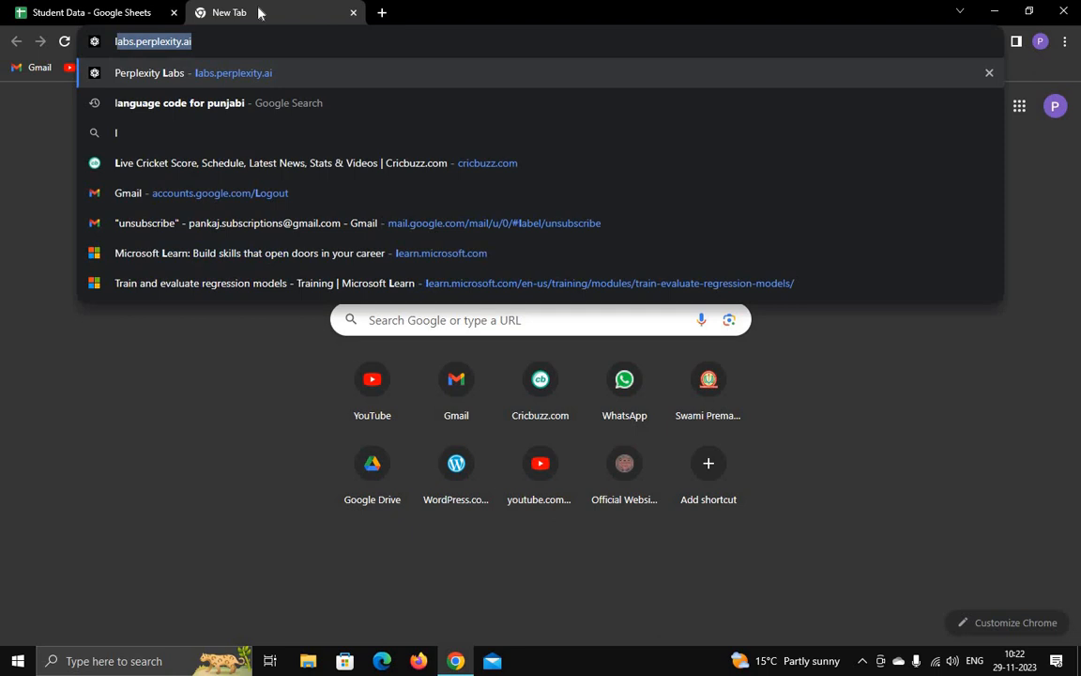
{"action": "type", "text": "angu"}
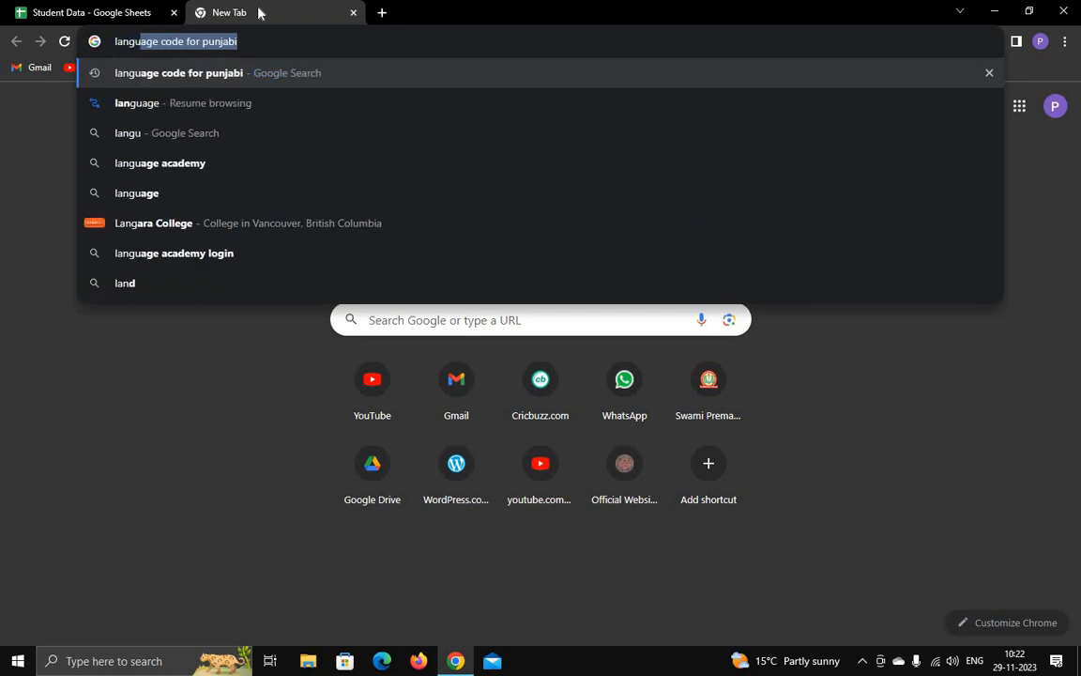
{"action": "type", "text": "age co"}
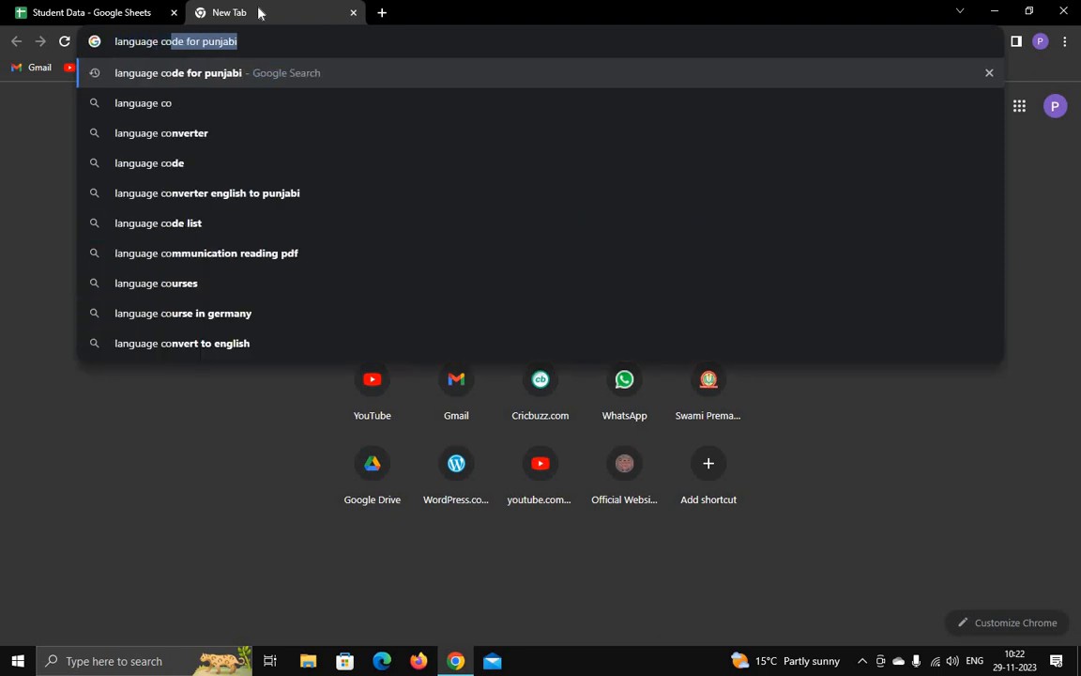
{"action": "type", "text": "de for c"}
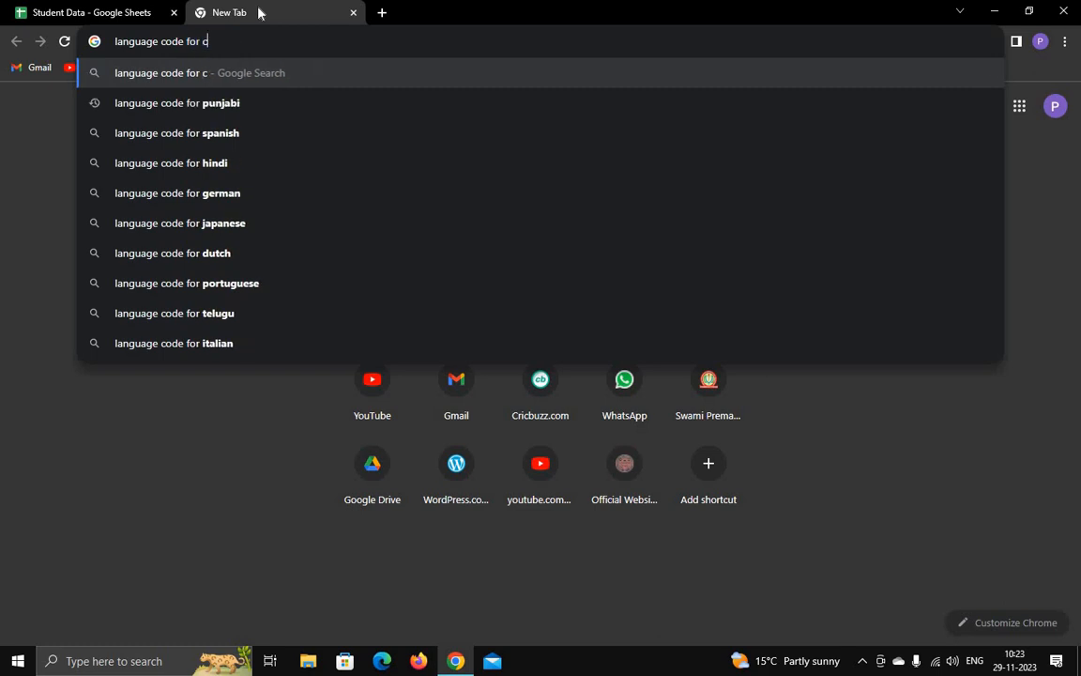
{"action": "type", "text": "h"}
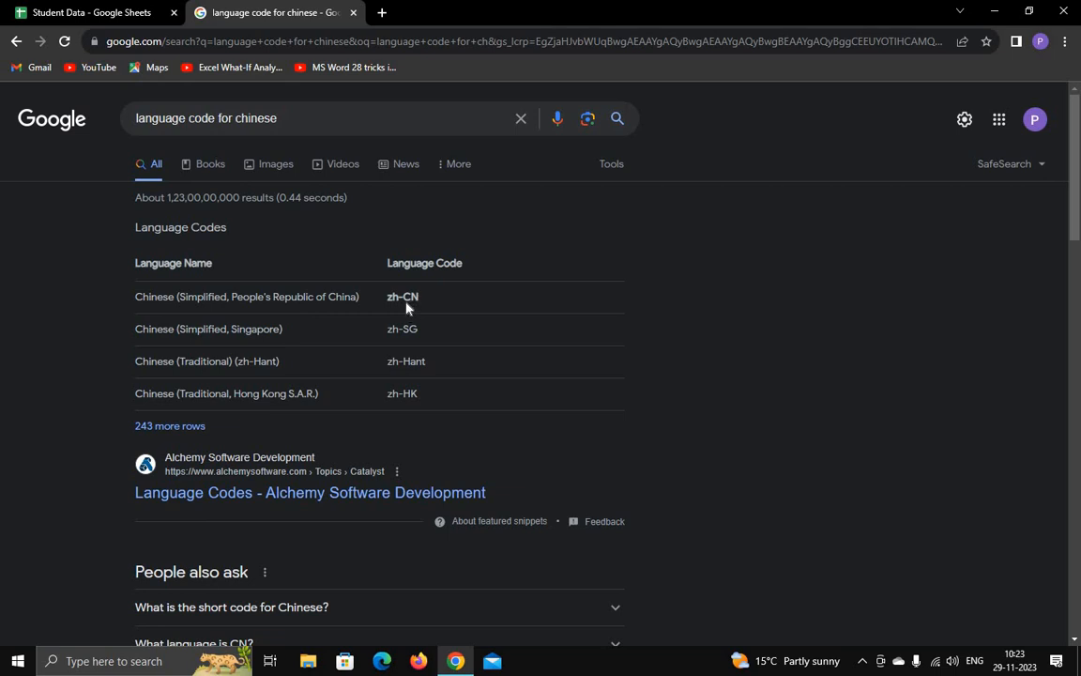
{"action": "left_click_drag", "start_coordinate": [402, 297], "coordinate": [421, 301]}
{"action": "left_click", "coordinate": [132, 12]}
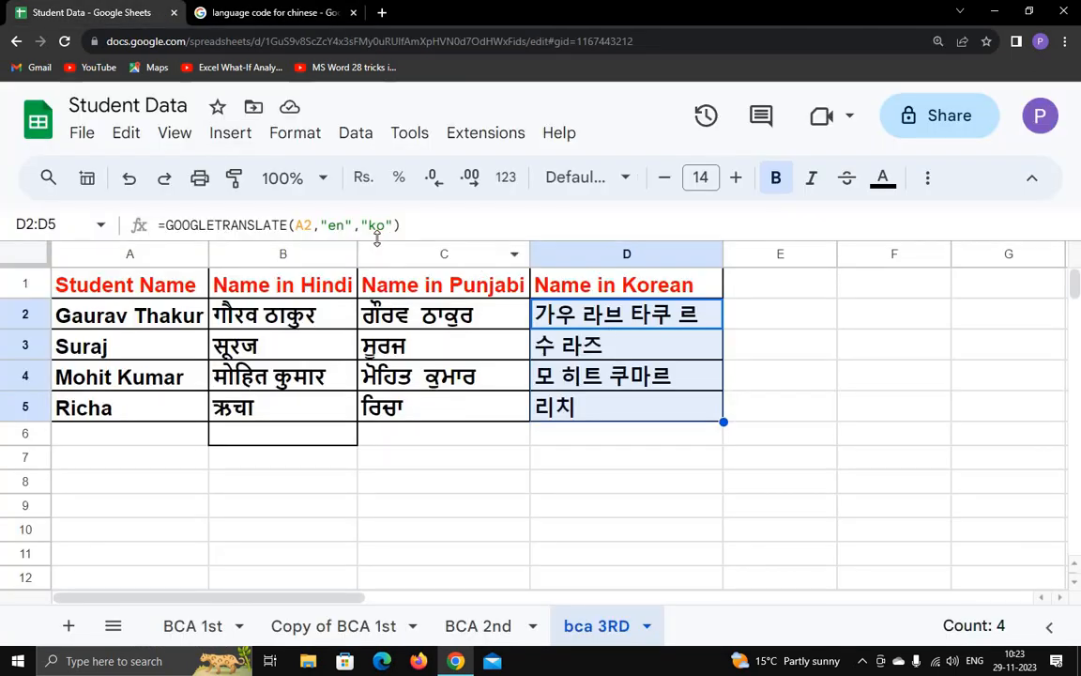